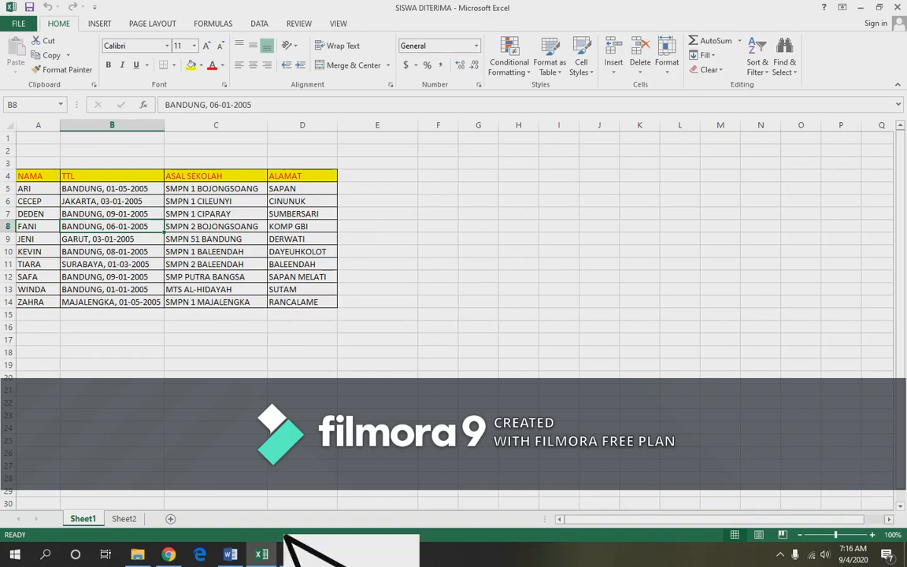
# - Switch to Word and review the acceptance letter's letterhead, empty student detail lines, body text and signature block
pyautogui.click(231, 553)
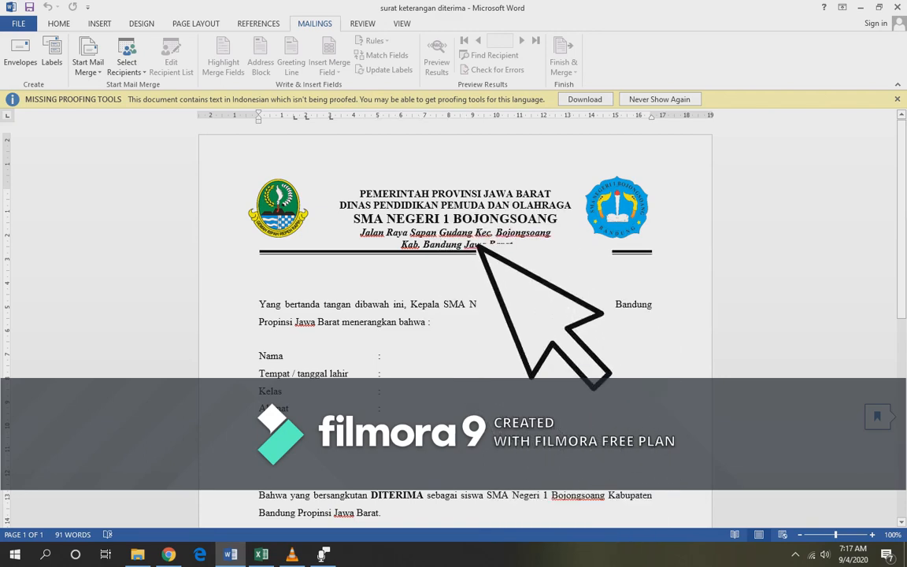
pyautogui.click(439, 305)
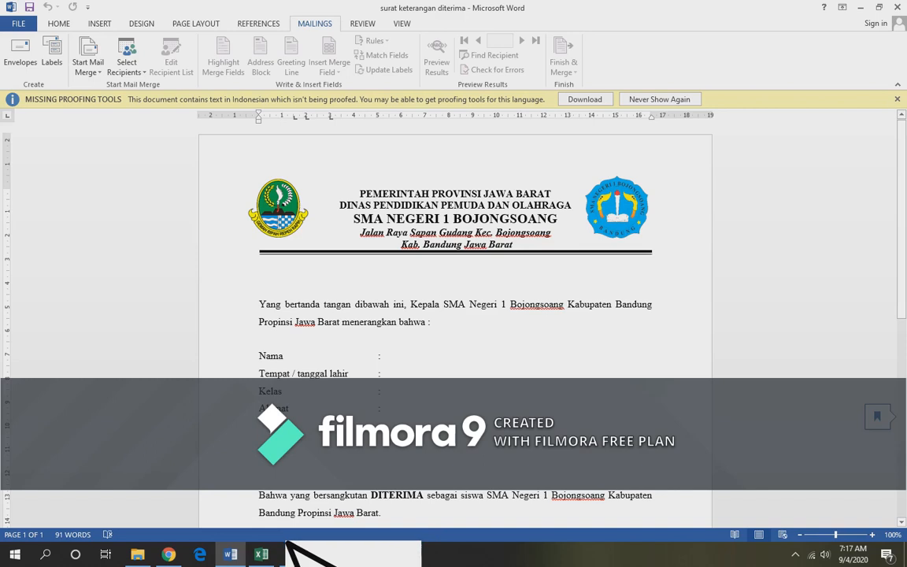
pyautogui.moveTo(300, 547)
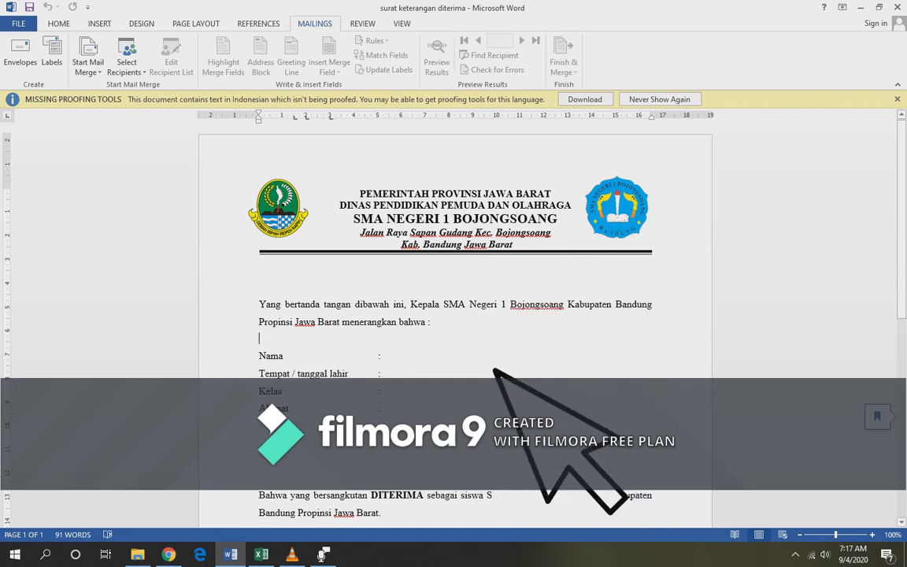
pyautogui.scroll(-3, 489, 410)
pyautogui.scroll(-3, 487, 439)
pyautogui.scroll(6, 496, 394)
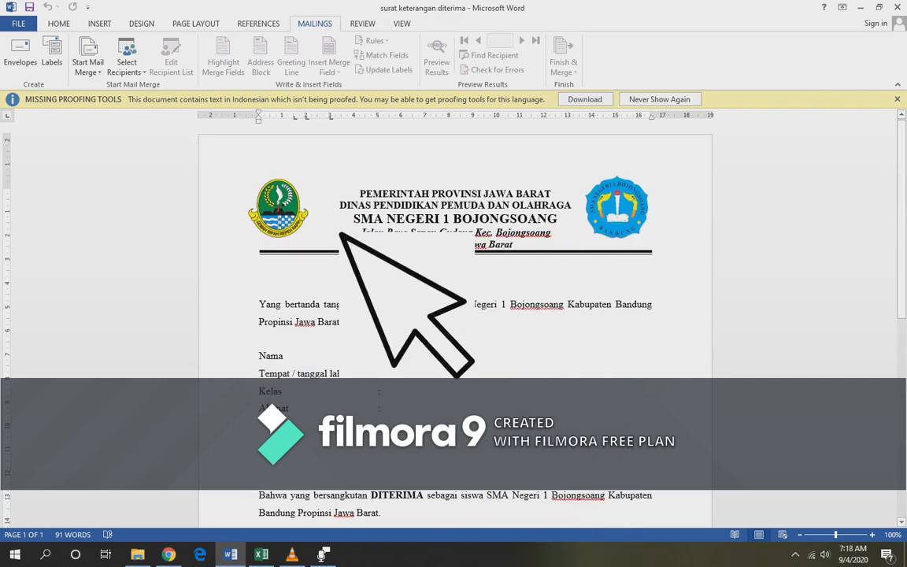
pyautogui.click(405, 355)
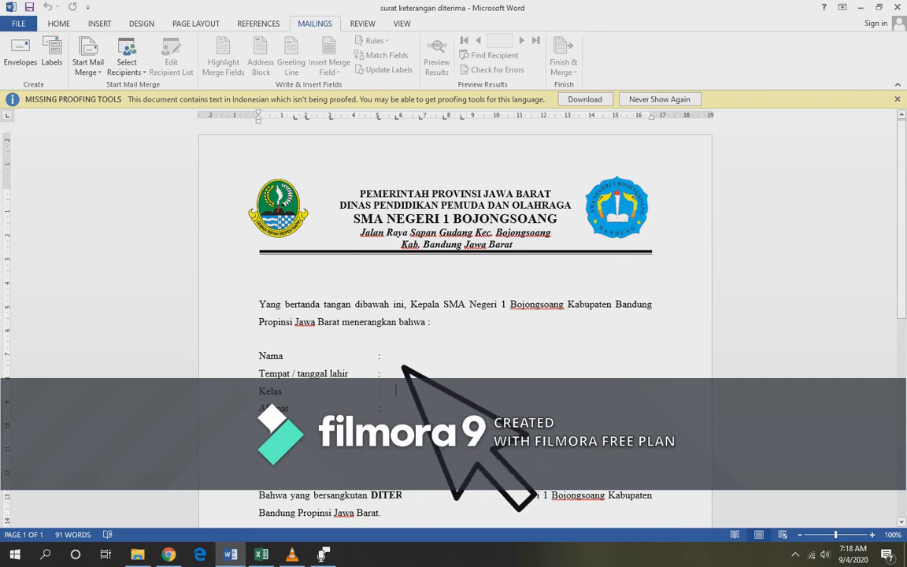
pyautogui.click(396, 373)
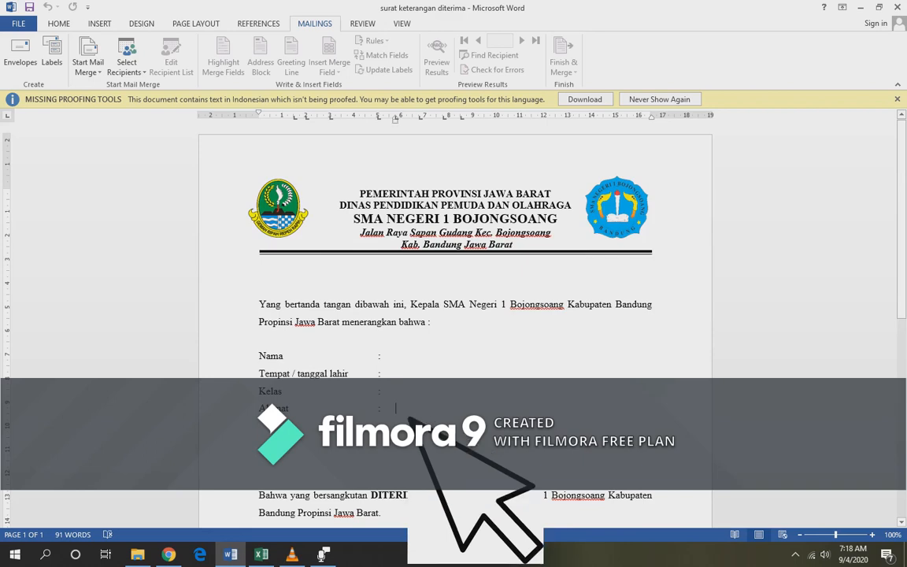
pyautogui.click(396, 408)
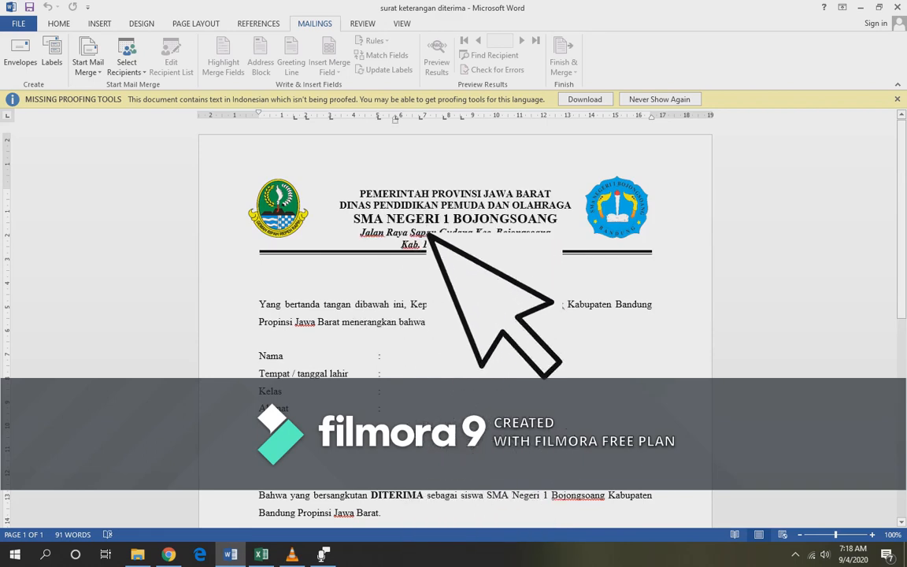
pyautogui.scroll(-3, 468, 335)
pyautogui.scroll(-3, 474, 391)
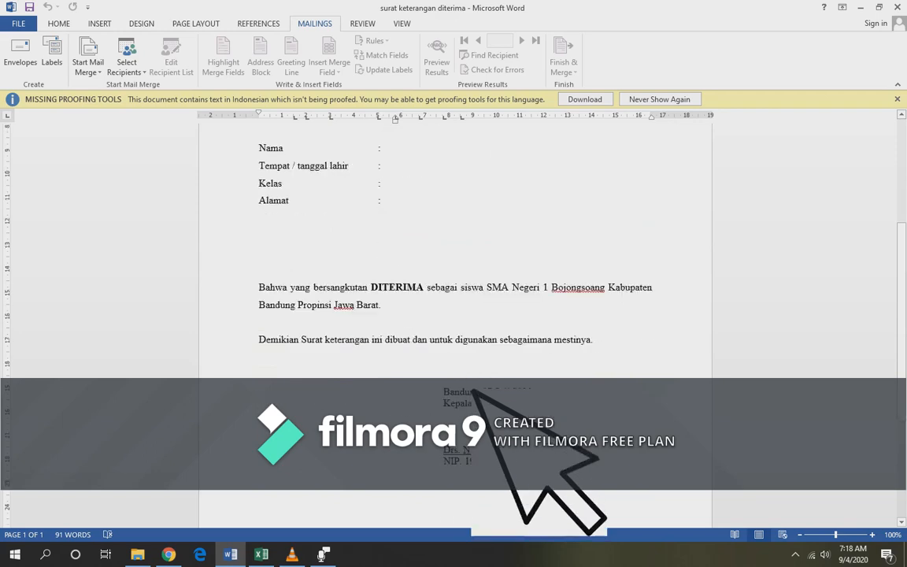
pyautogui.scroll(4, 500, 285)
pyautogui.scroll(2, 501, 290)
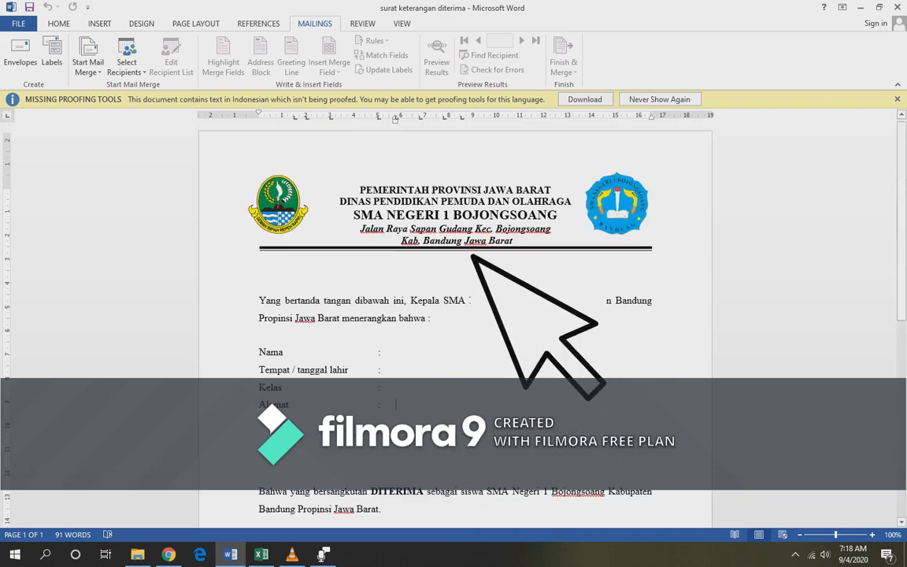
# - Compare the student table in the Excel workbook SISWA DITERIMA with the empty detail lines of the Word letter
pyautogui.click(262, 555)
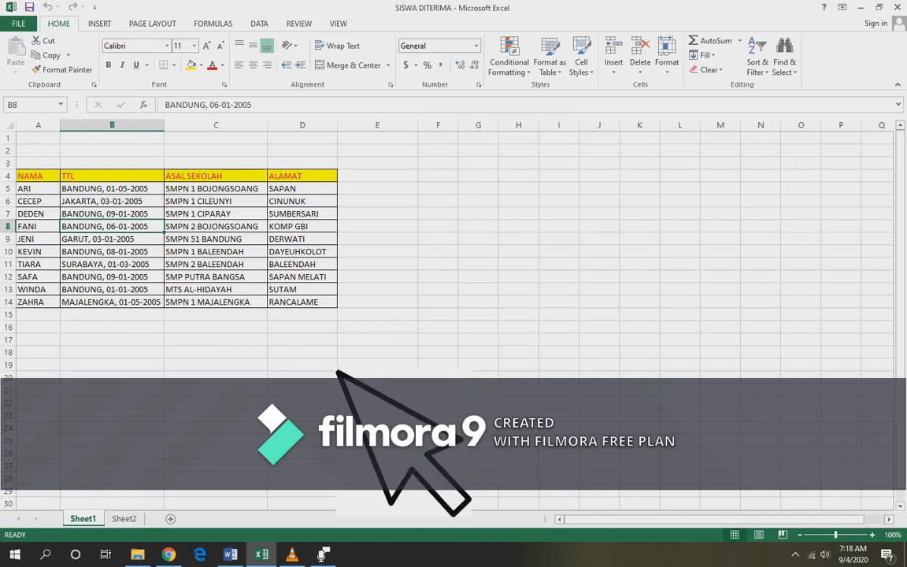
pyautogui.click(230, 554)
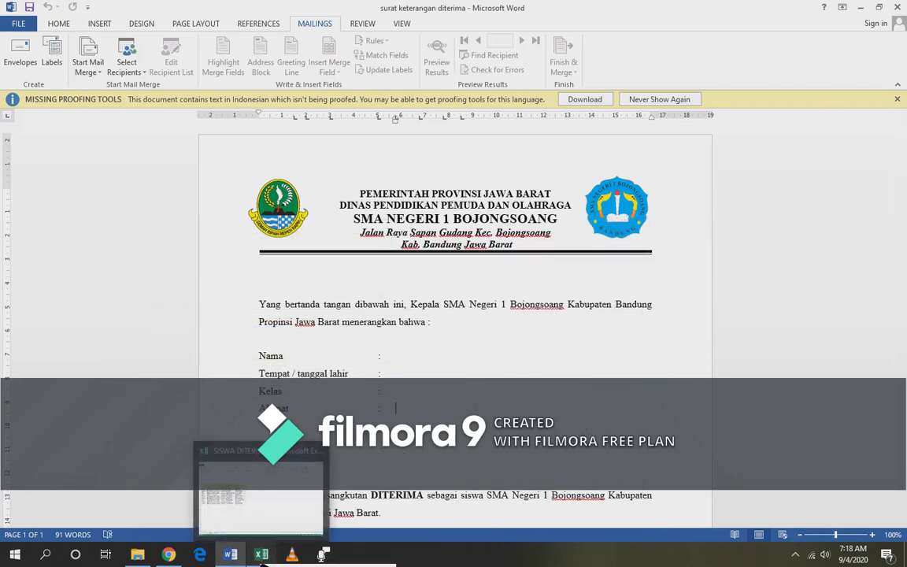
pyautogui.click(263, 559)
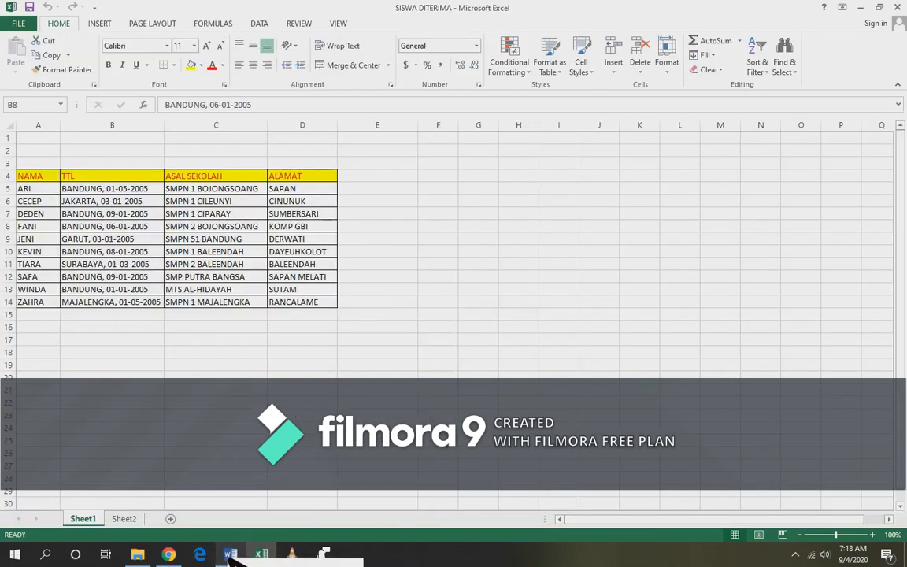
pyautogui.click(230, 555)
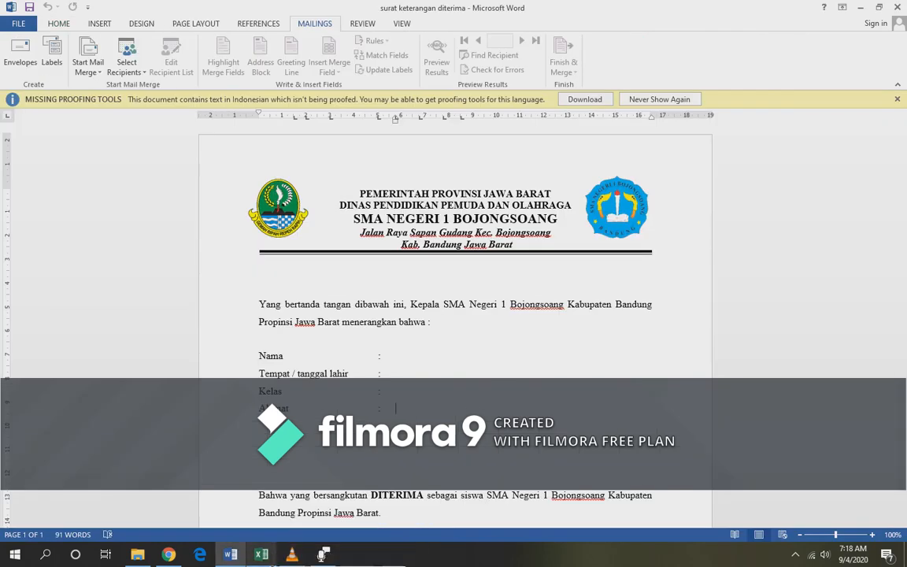
pyautogui.click(262, 556)
pyautogui.click(301, 339)
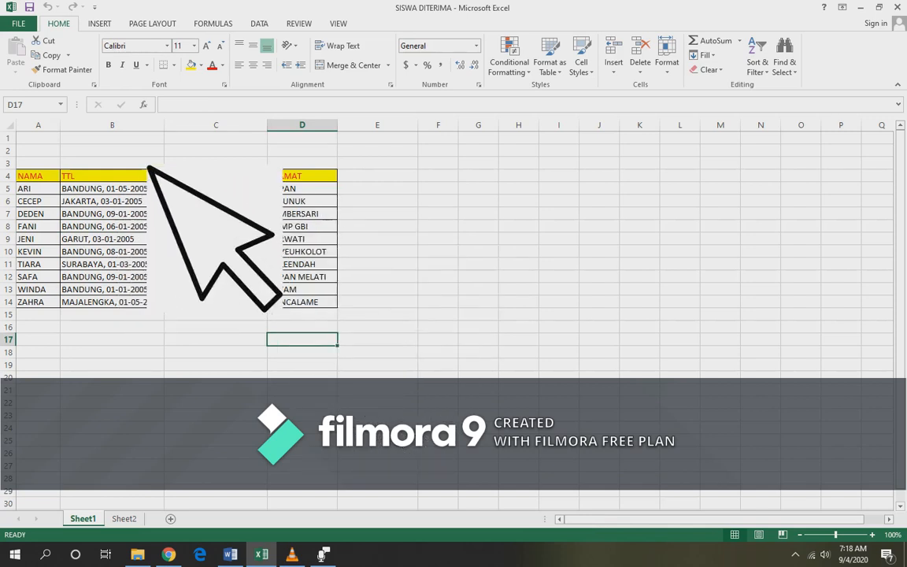
pyautogui.click(230, 555)
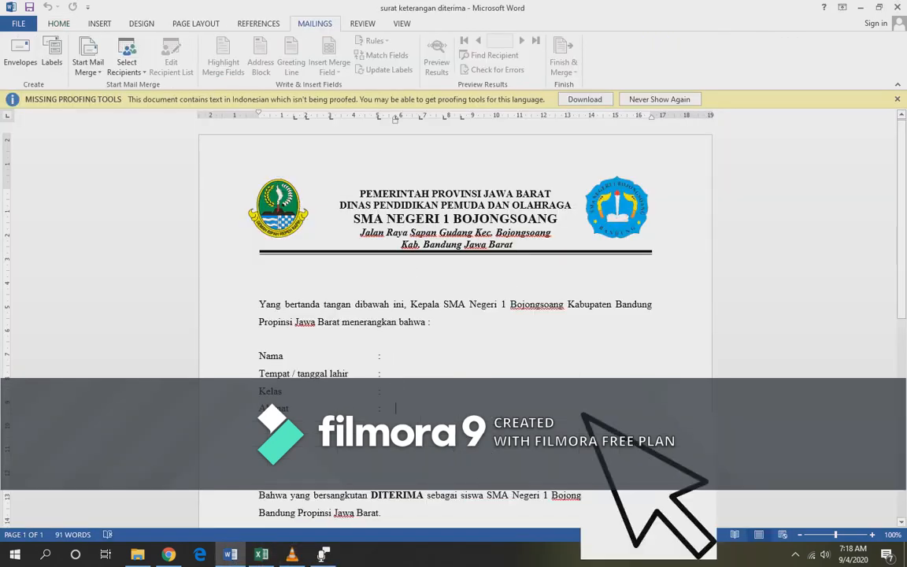
pyautogui.click(262, 555)
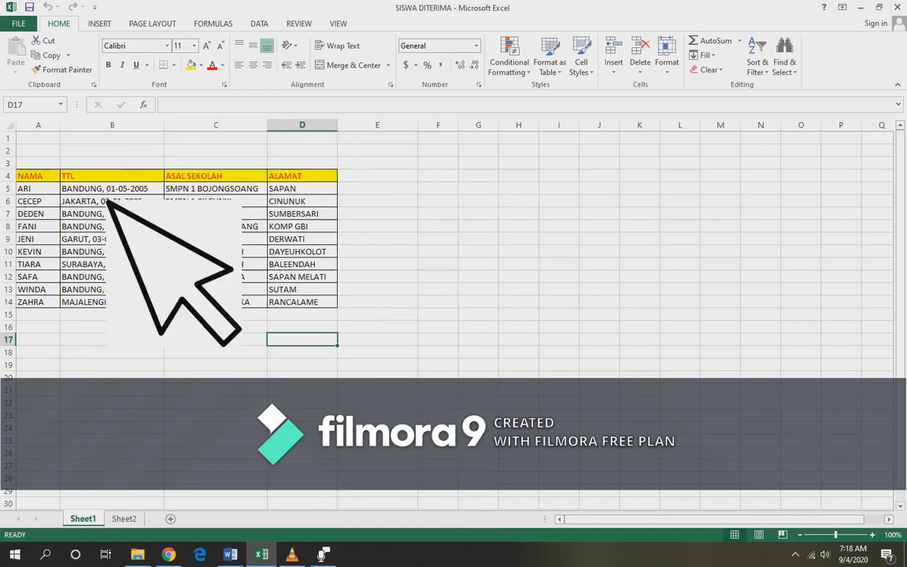
pyautogui.click(232, 553)
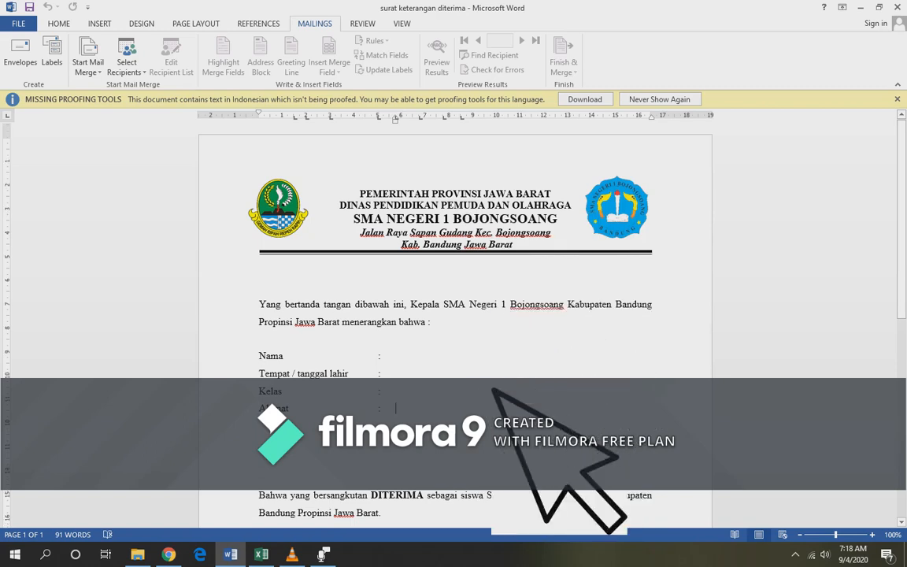
# - Fill in the student's name on the Nama line, leaving no extra line below it
pyautogui.scroll(-1, 493, 389)
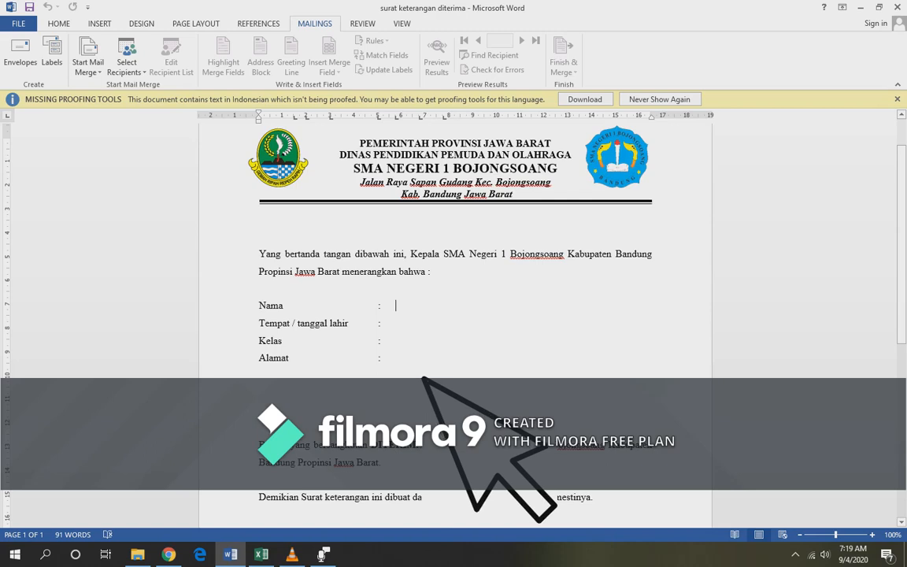
pyautogui.write('HAD')
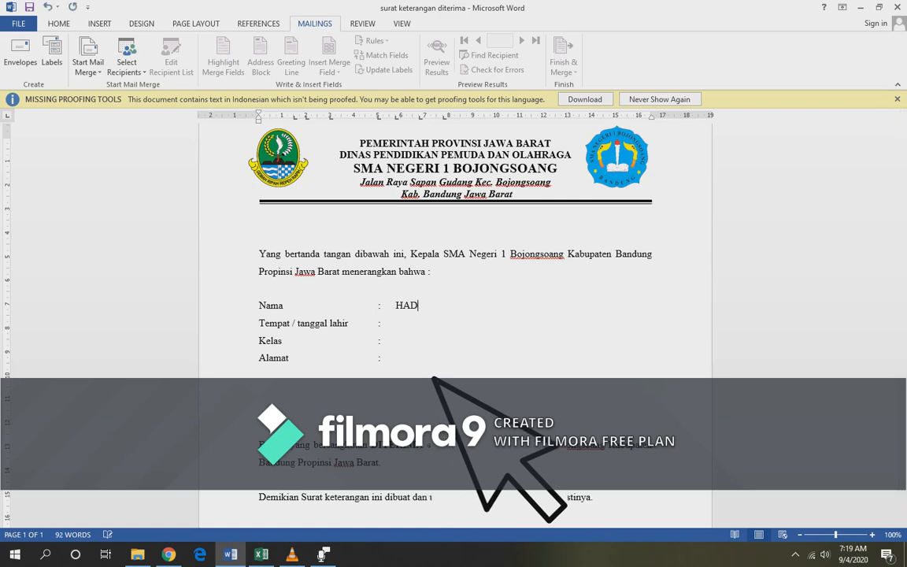
pyautogui.write('I')
pyautogui.press('Return')
pyautogui.write('BAN')
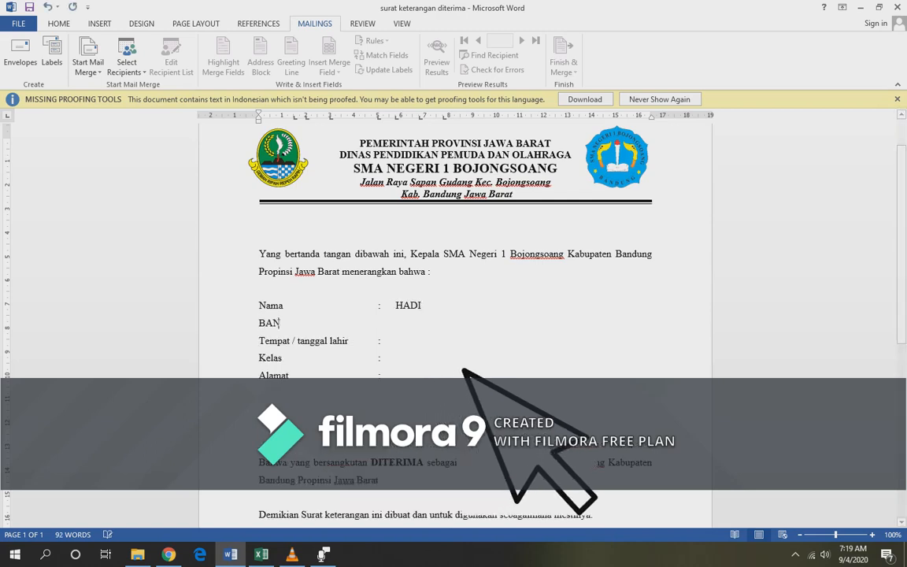
pyautogui.press('BackSpace')
pyautogui.press('BackSpace')
pyautogui.press('BackSpace')
pyautogui.press('BackSpace')
pyautogui.press('BackSpace')
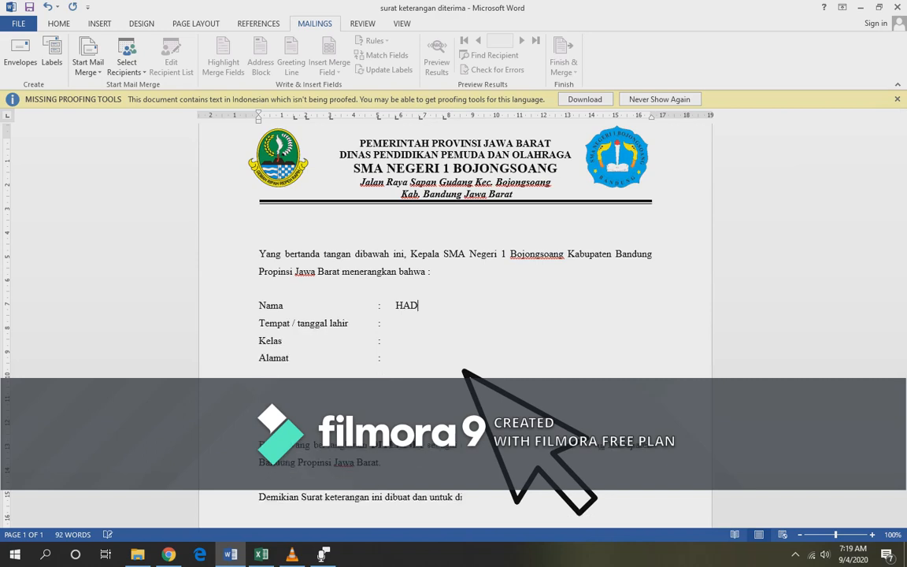
# - Fill in the student's place and date of birth on the Tempat / tanggal lahir line
pyautogui.write('BANDUNG, 01 0')
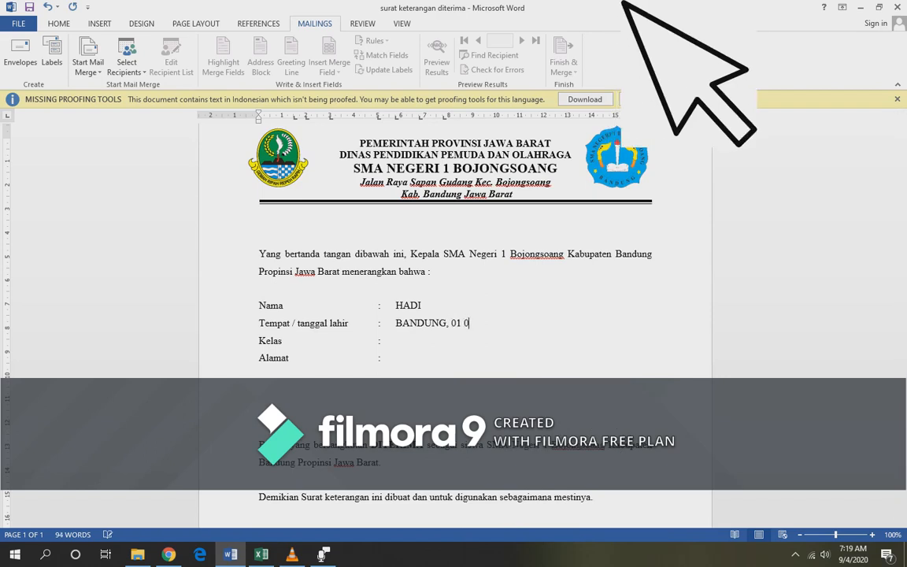
pyautogui.write('1 ')
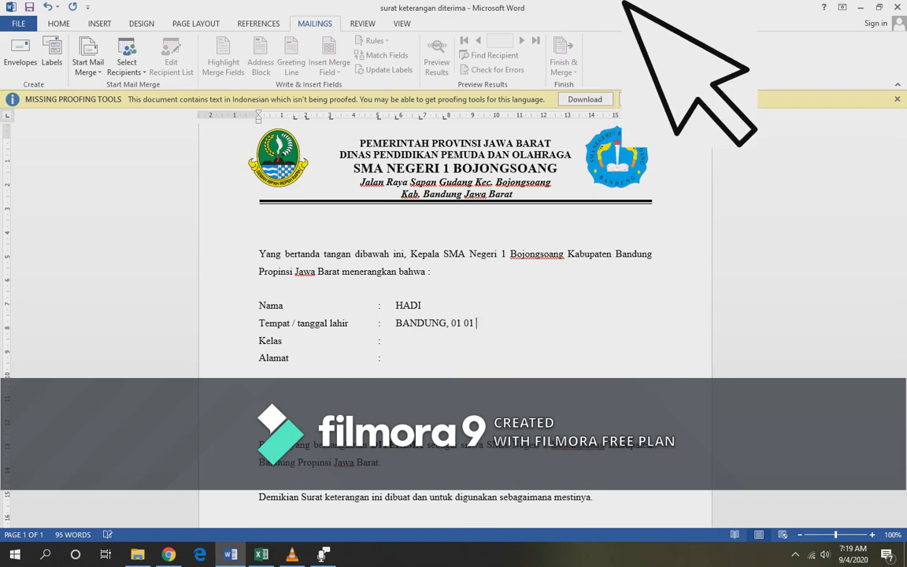
pyautogui.write('200')
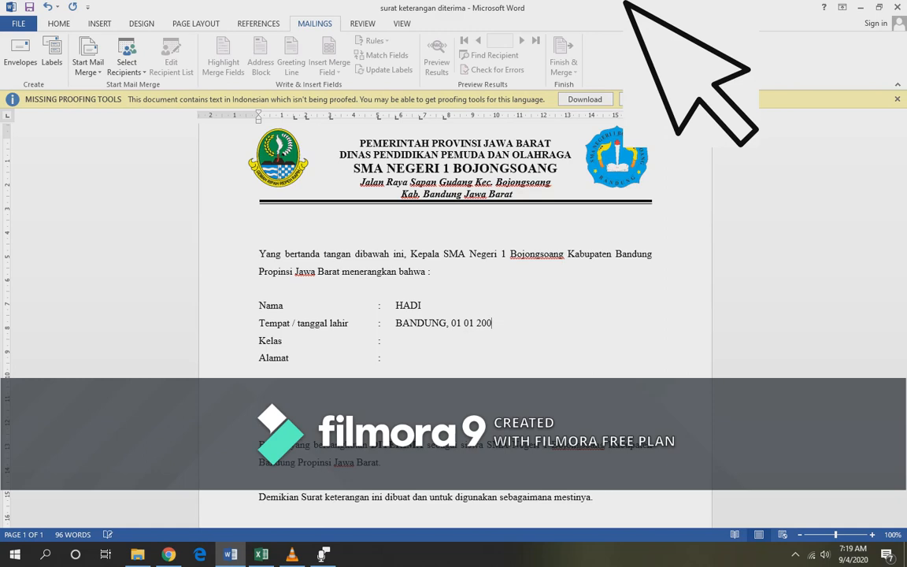
pyautogui.write('5')
pyautogui.press('Return')
pyautogui.press('BackSpace')
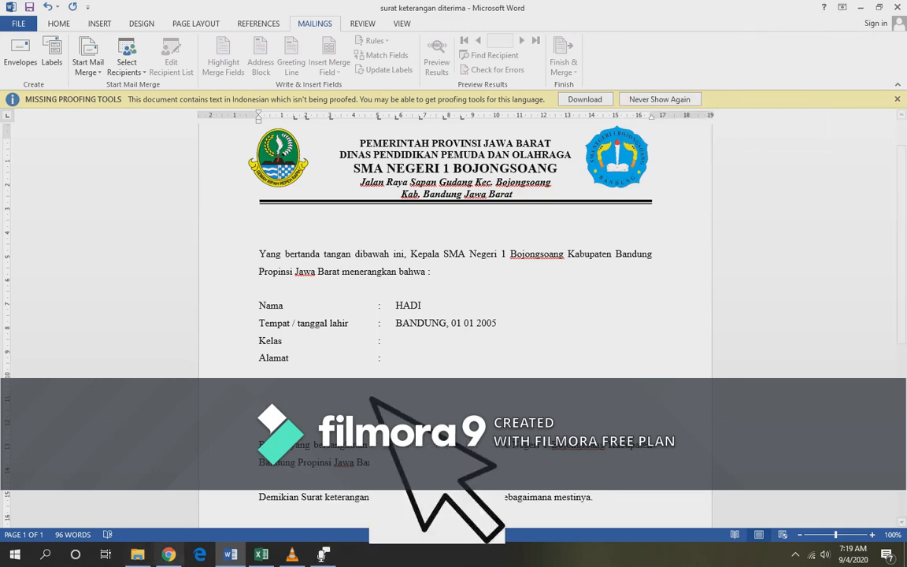
# - Check the column headings in the Excel student table, and replace the Kelas label in the Word letter with "Asal Sekolah"
pyautogui.click(262, 554)
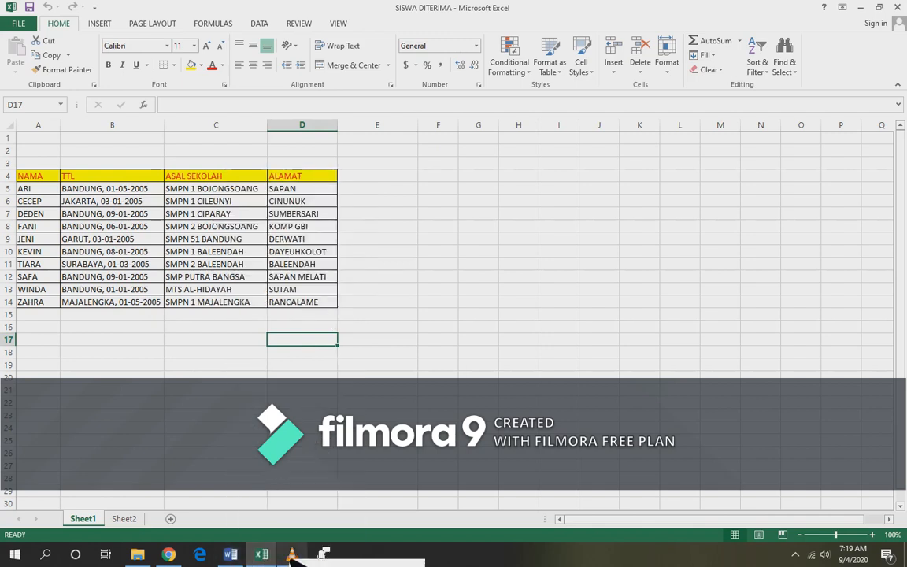
pyautogui.click(230, 554)
pyautogui.moveTo(292, 336); pyautogui.dragTo(258, 336)
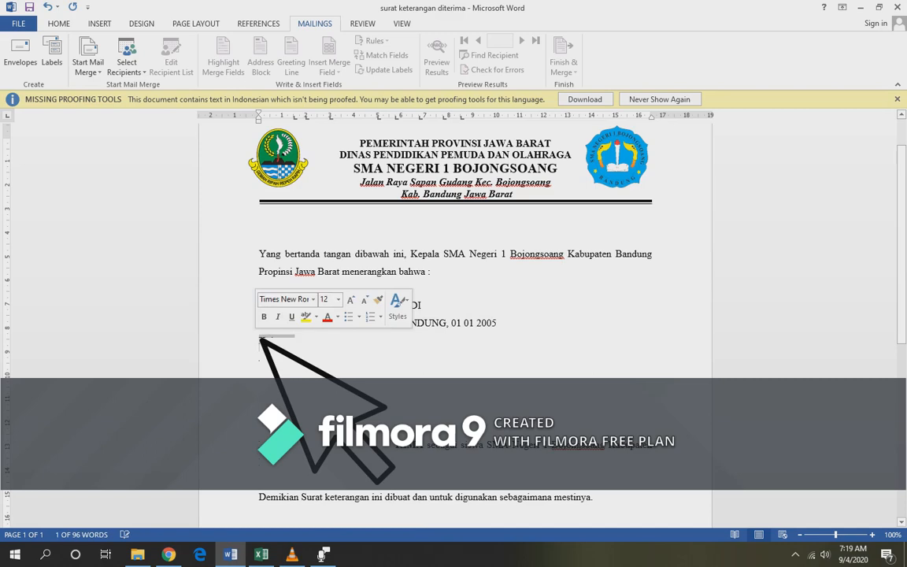
pyautogui.click(260, 338)
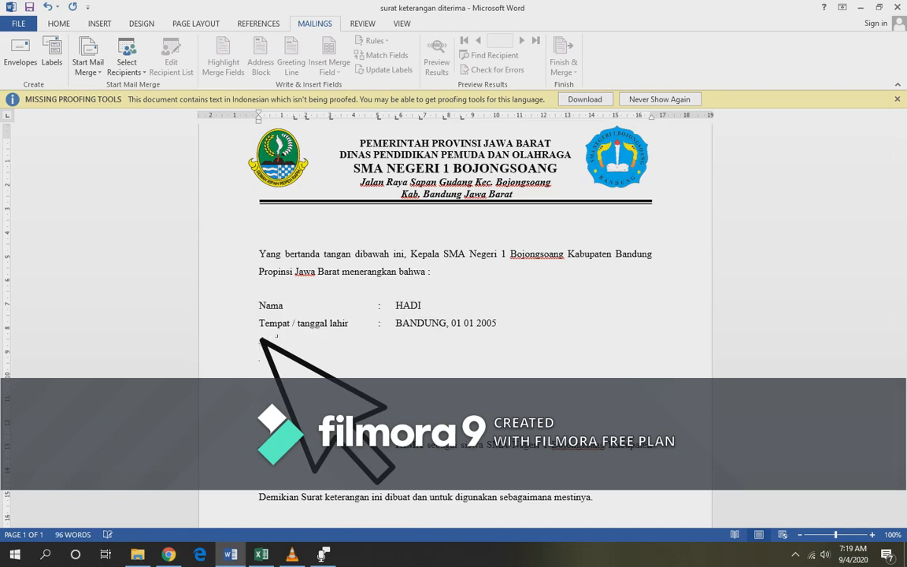
pyautogui.write('Asal Sekolah :')
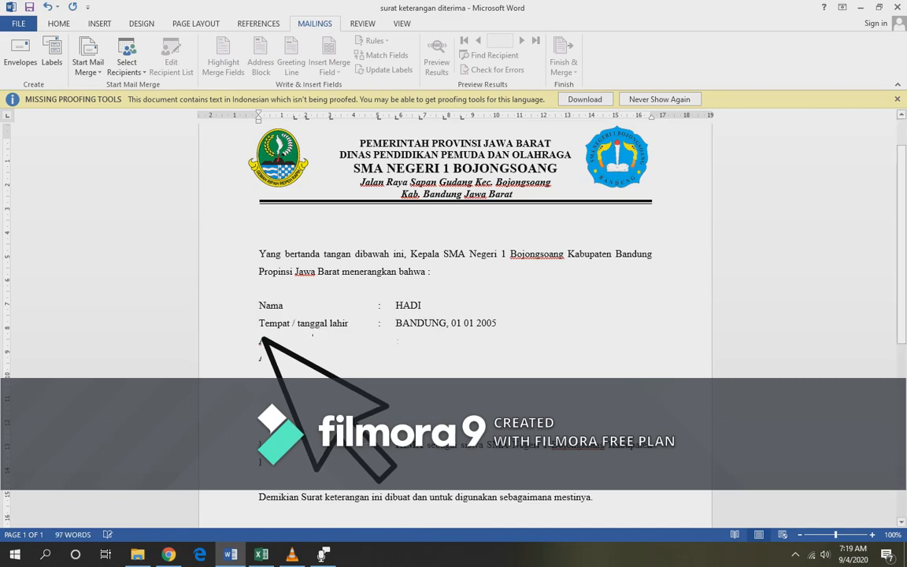
# - Fill in "SMPN 2 CIPARAY" on the Asal Sekolah line
pyautogui.click(391, 347)
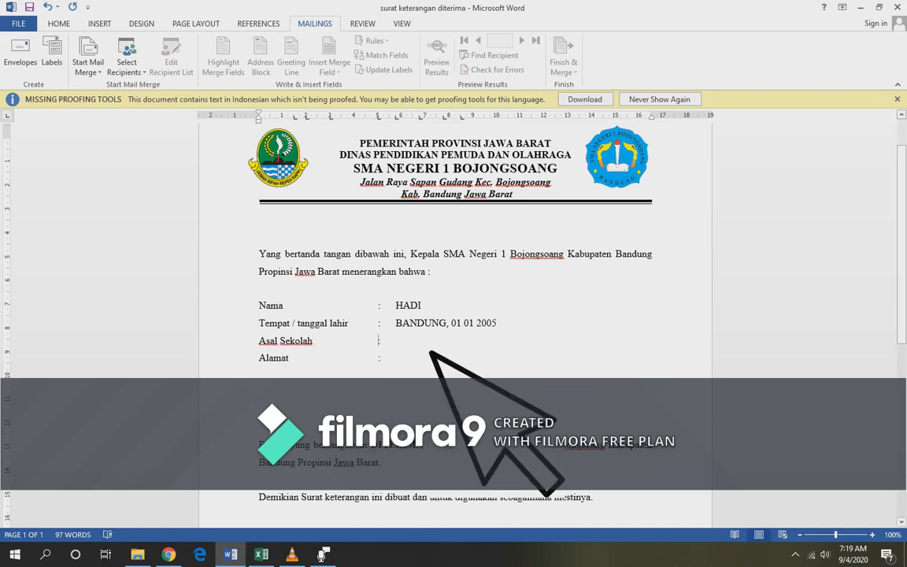
pyautogui.write('smp')
pyautogui.press('BackSpace')
pyautogui.press('BackSpace')
pyautogui.write('n')
pyautogui.press('BackSpace')
pyautogui.press('BackSpace')
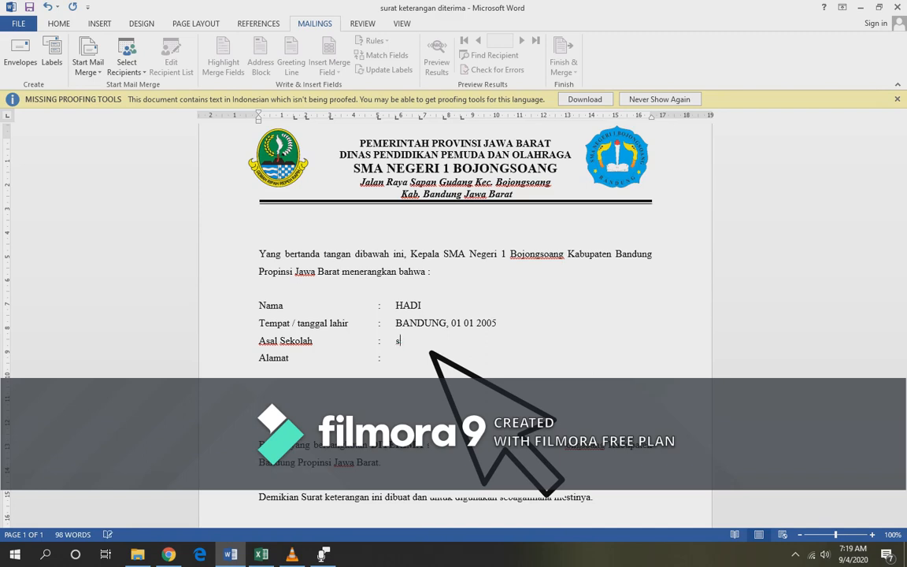
pyautogui.write('SMPN 2')
pyautogui.write(' CII')
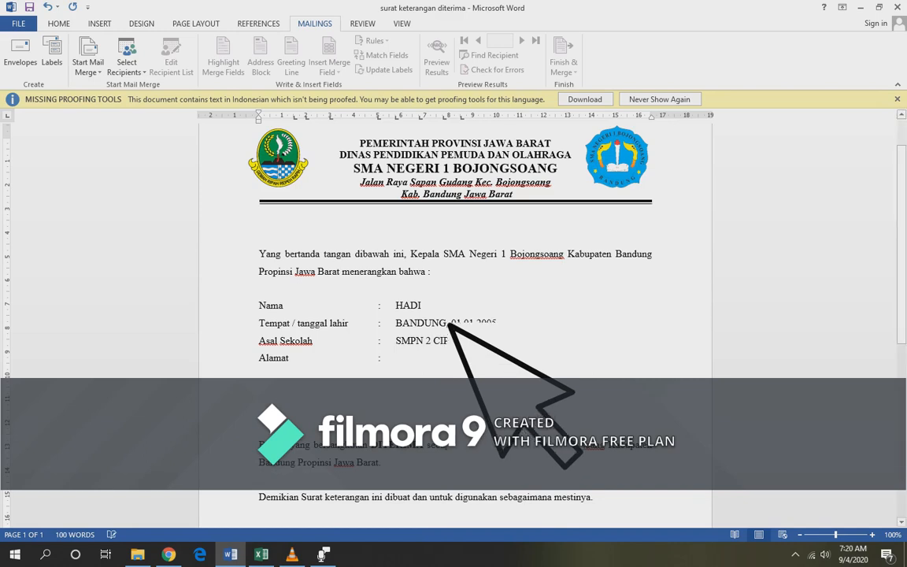
pyautogui.write('ARAY')
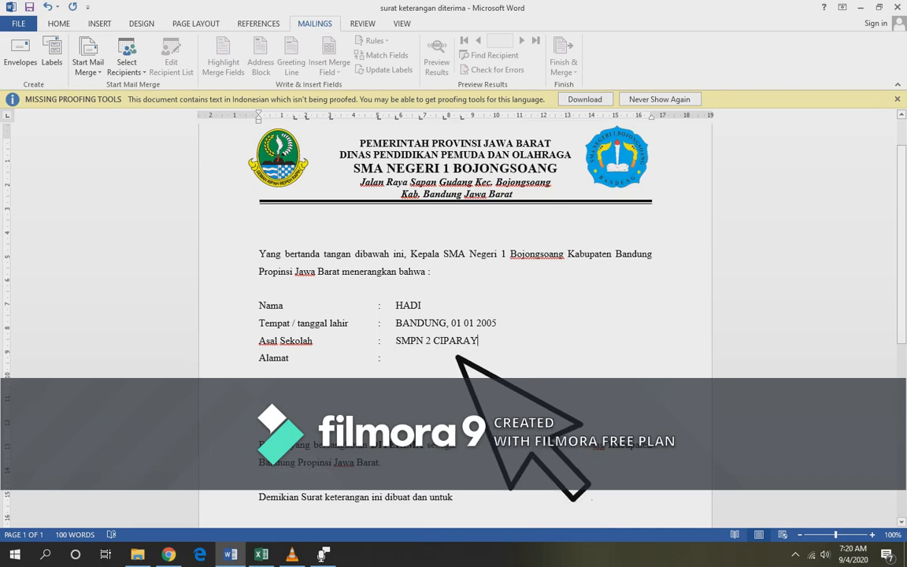
# - Compare the letter's four student detail lines with the NAMA, TTL, ASAL SEKOLAH and ALAMAT columns of the Excel table
pyautogui.click(418, 357)
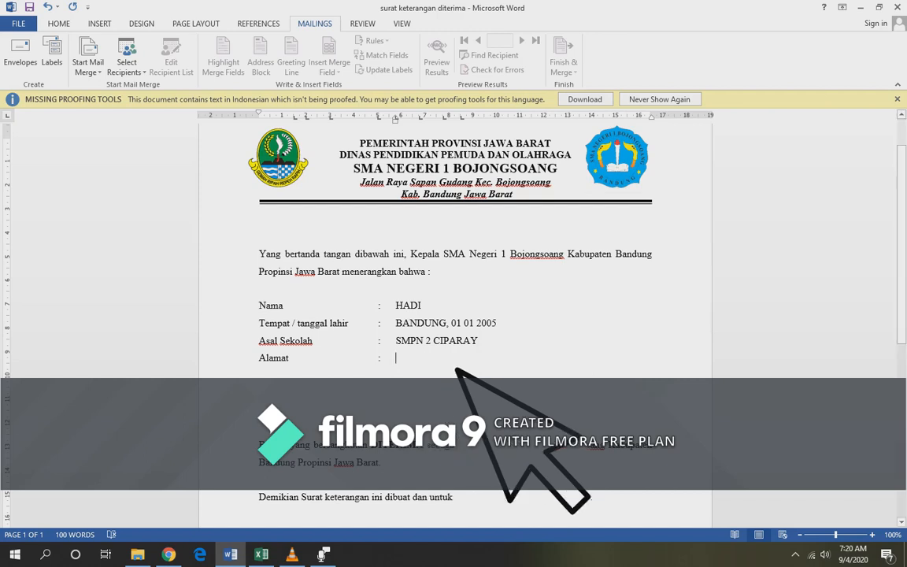
pyautogui.click(261, 554)
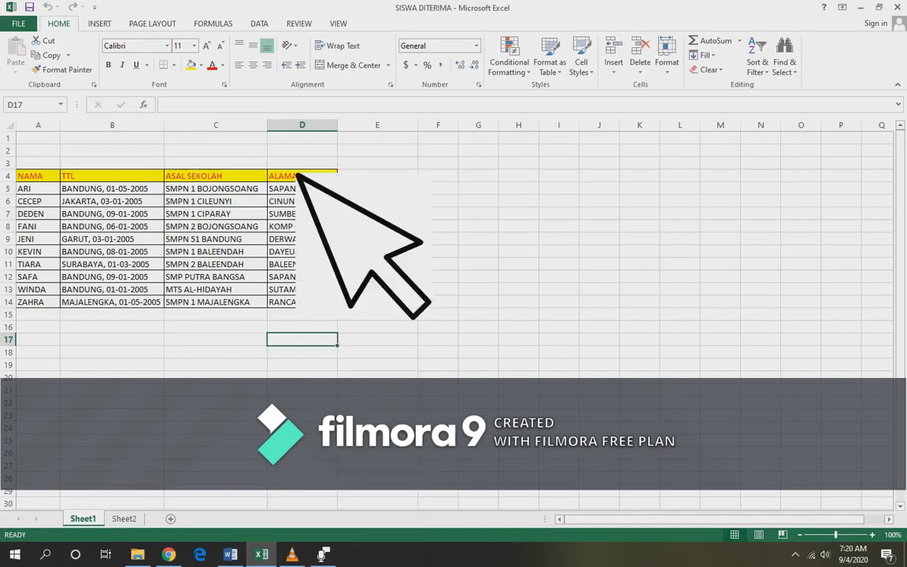
pyautogui.click(154, 226)
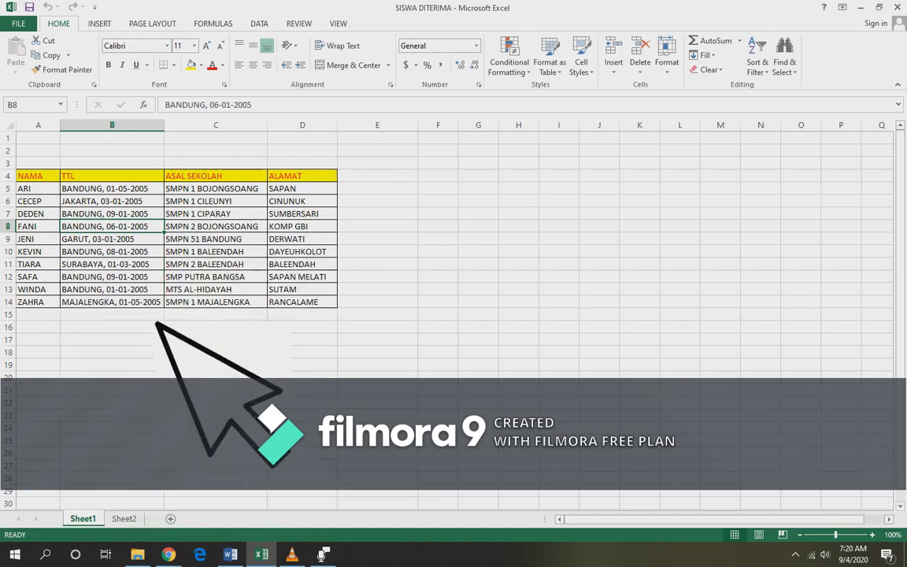
pyautogui.click(229, 554)
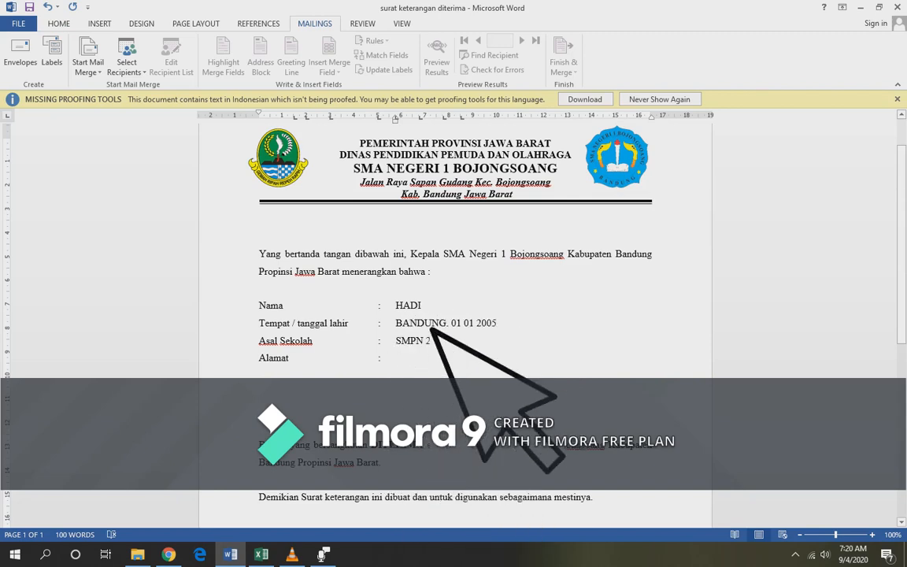
pyautogui.hotkey('alt', 'Tab')
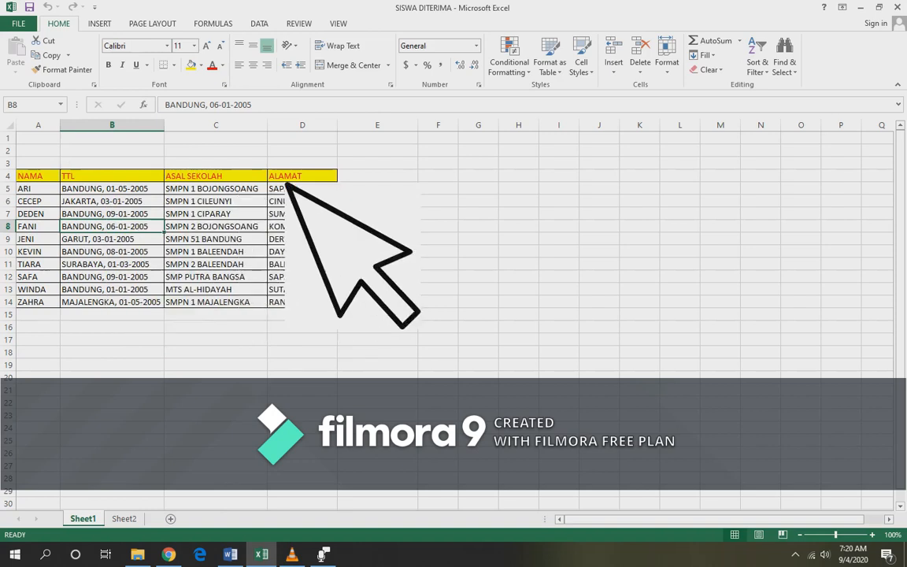
pyautogui.hotkey('alt', 'Tab')
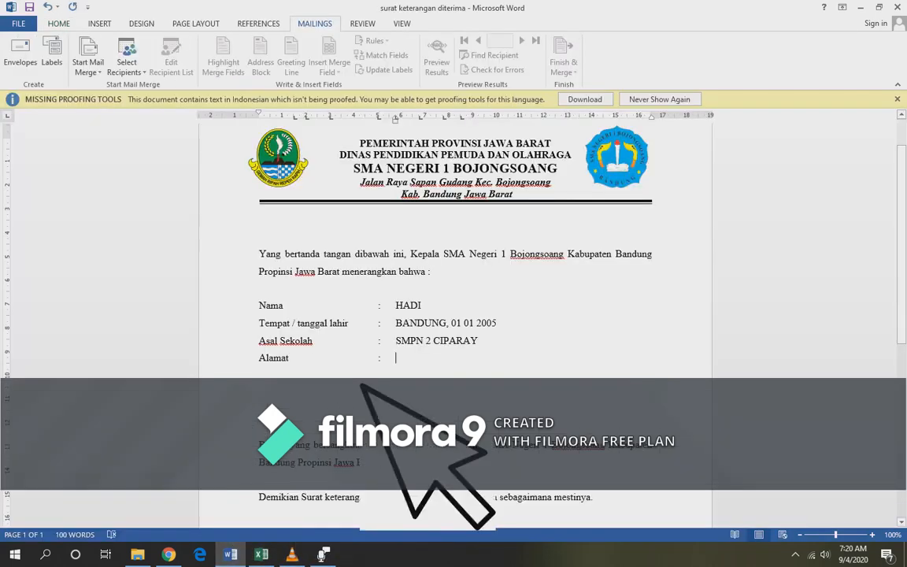
pyautogui.click(431, 364)
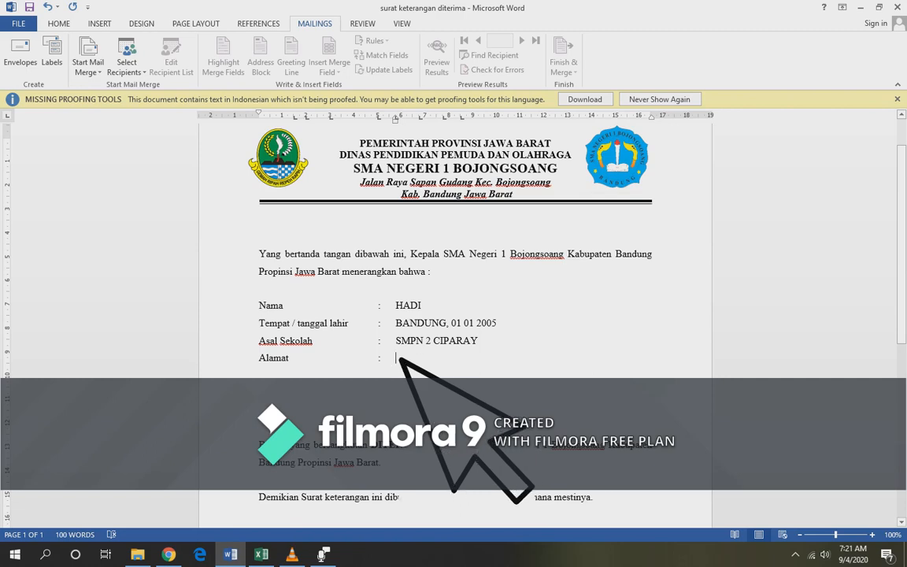
pyautogui.moveTo(291, 554)
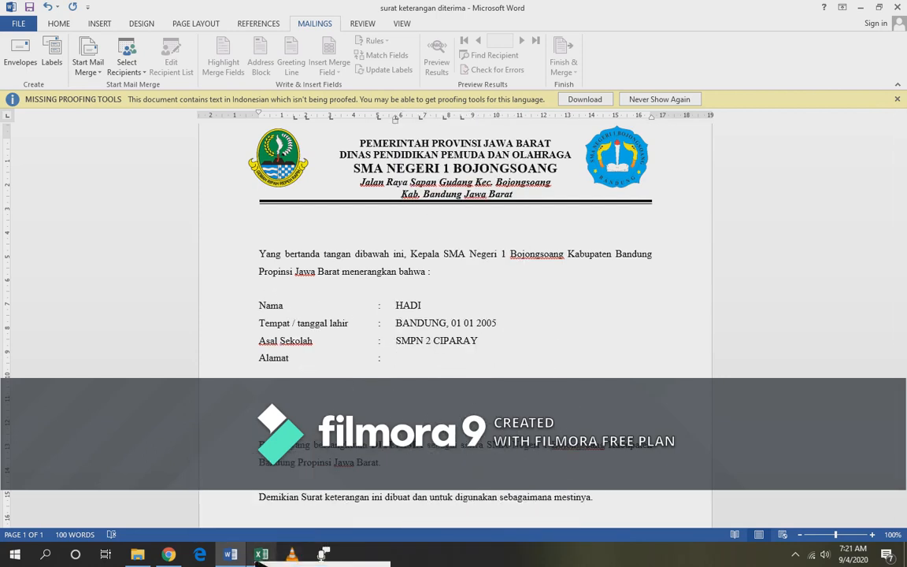
pyautogui.click(261, 555)
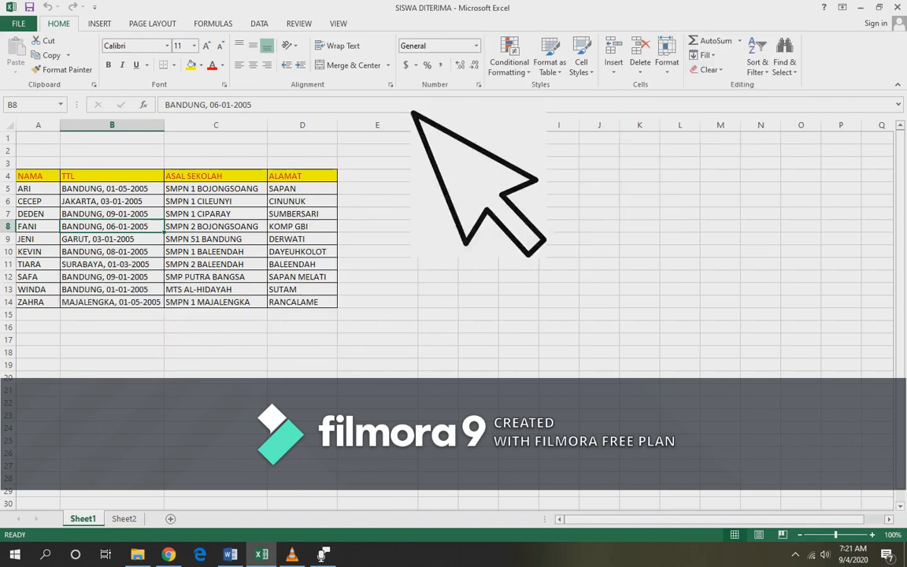
# - Check in File Explorer that the SISWA DITERIMA workbook and the surat keterangan diterima letter are both in P.TIK on VOLUME D (D:)
pyautogui.click(139, 553)
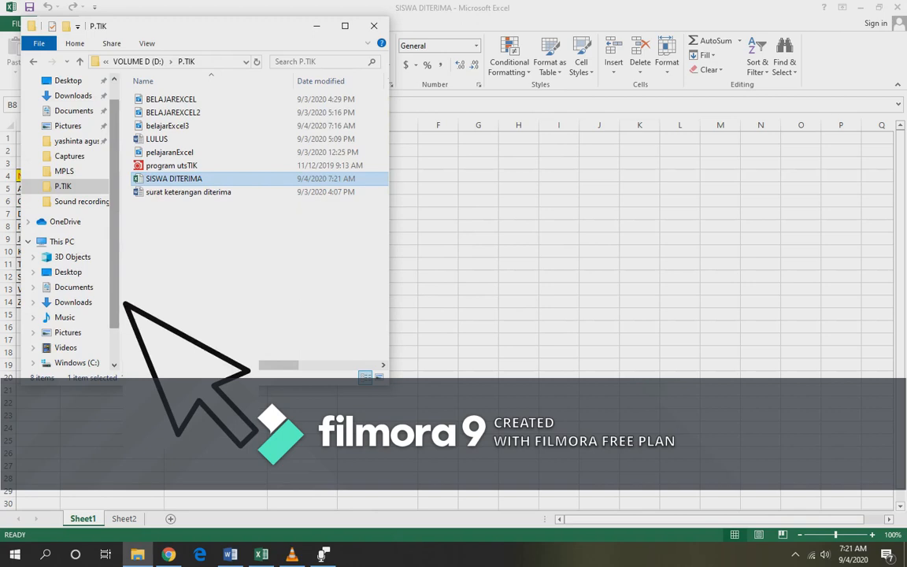
pyautogui.scroll(-1, 95, 315)
pyautogui.click(83, 332)
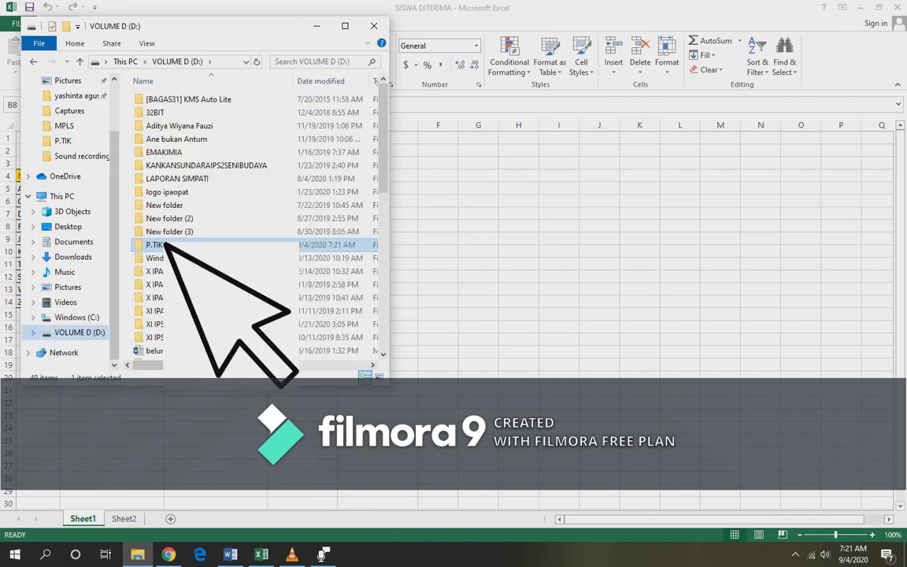
pyautogui.doubleClick(162, 245)
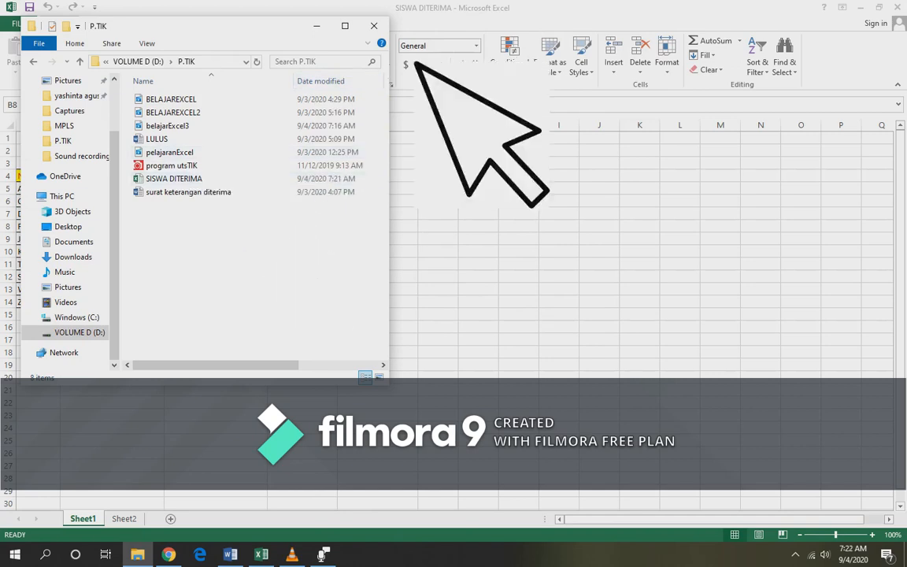
pyautogui.click(231, 556)
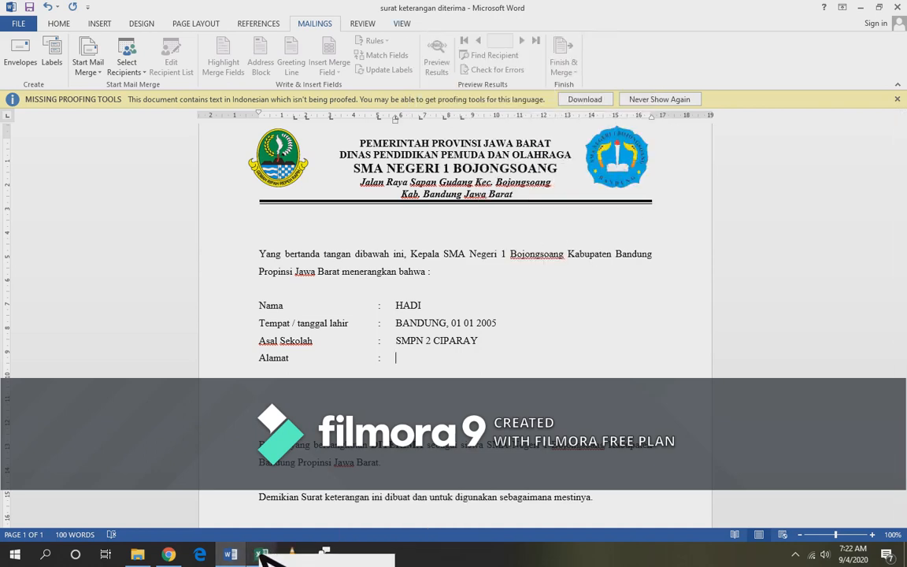
pyautogui.click(137, 554)
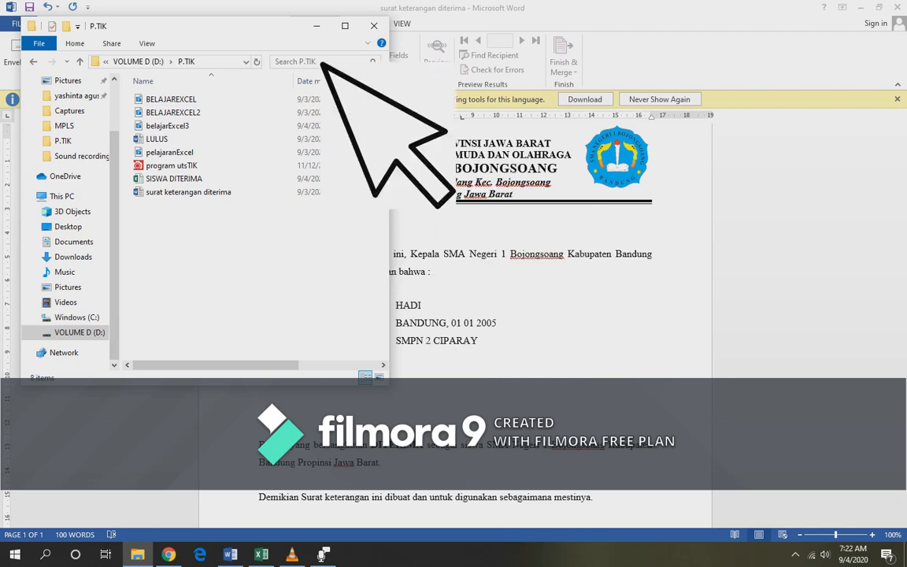
pyautogui.click(318, 26)
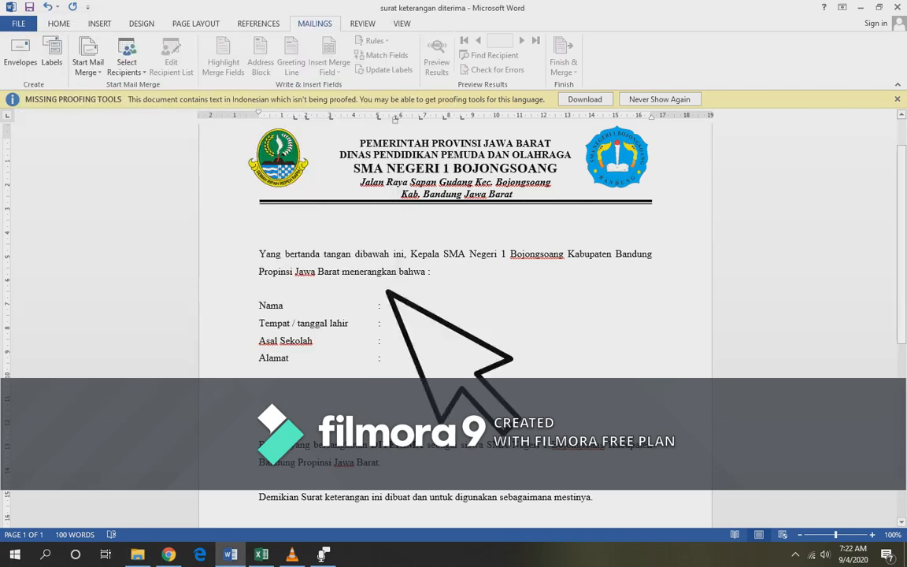
# - In the Excel workbook, select the student table A4:D14 including its headings and name the range LULUS
pyautogui.click(260, 554)
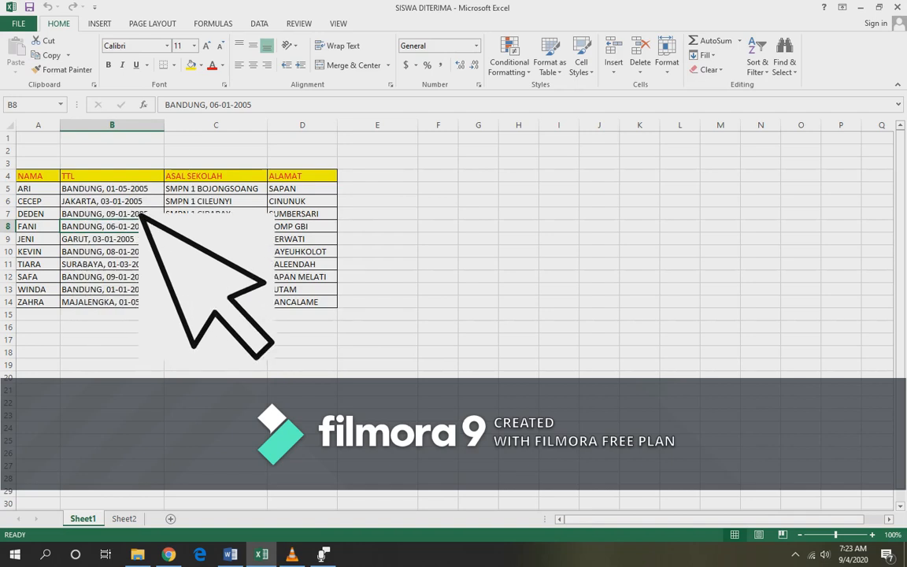
pyautogui.moveTo(43, 177); pyautogui.dragTo(297, 307)
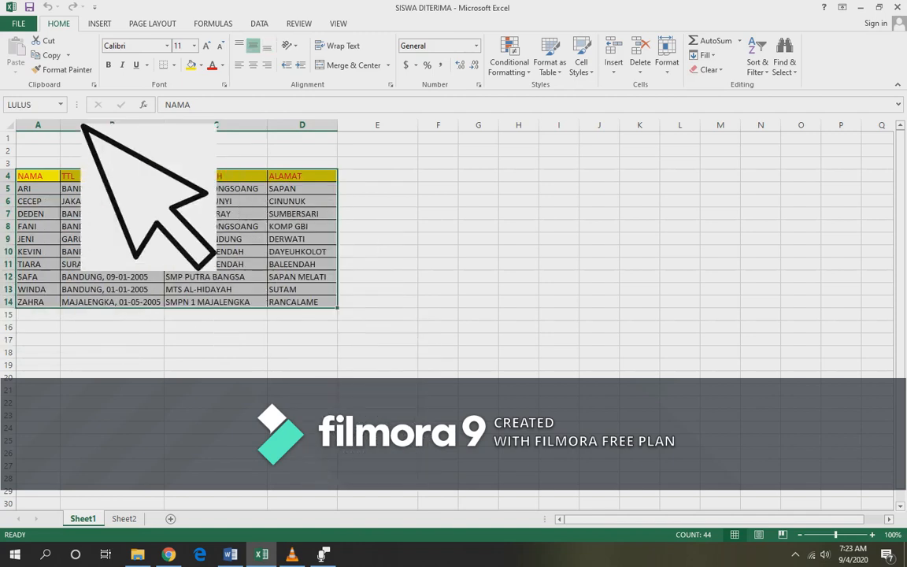
pyautogui.click(37, 104)
pyautogui.write('LULUS')
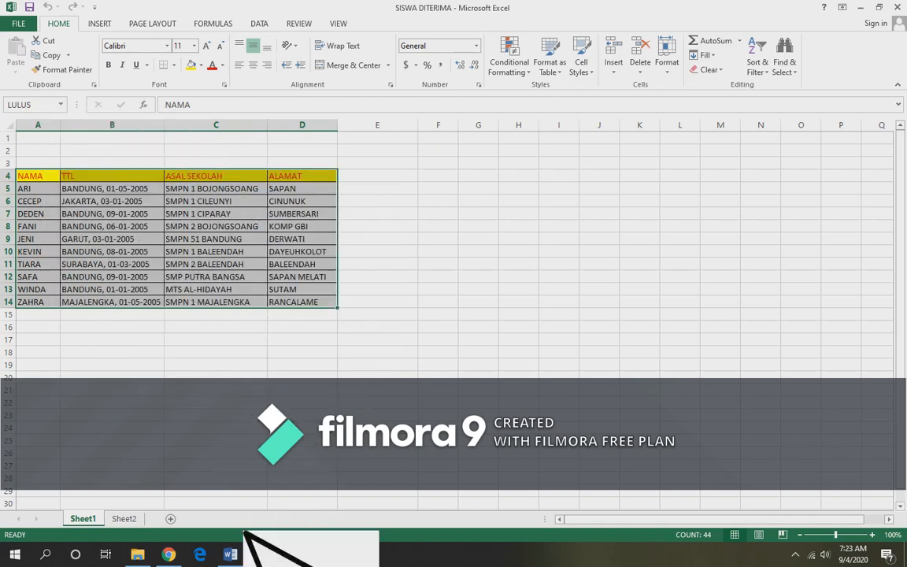
# - Switch to the Word letter and delete the sample values on the Nama, Tempat / tanggal lahir and Asal Sekolah lines
pyautogui.click(230, 555)
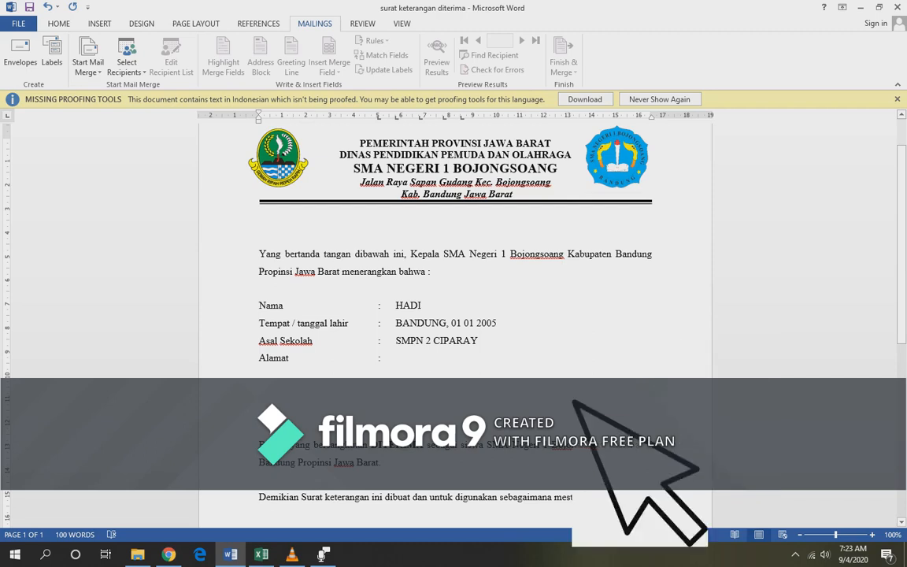
pyautogui.click(291, 554)
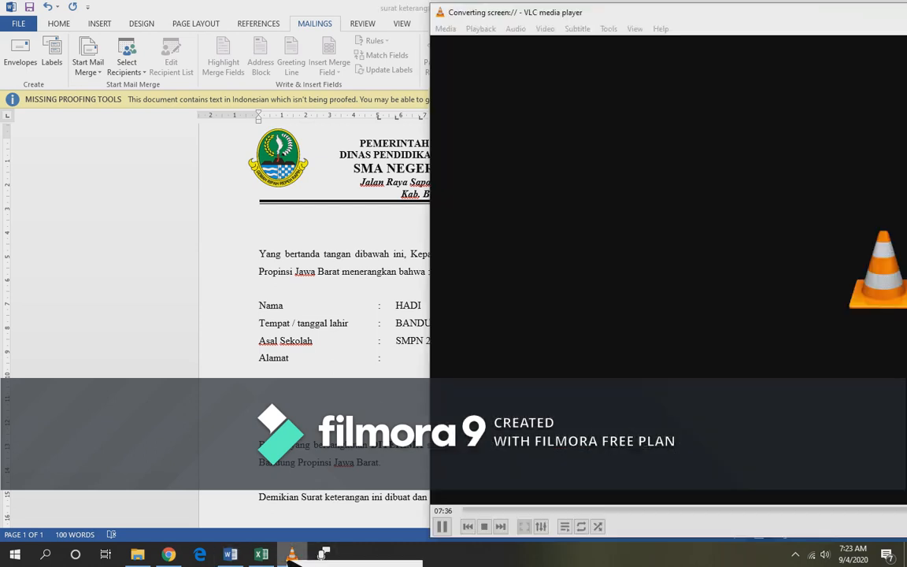
pyautogui.click(312, 405)
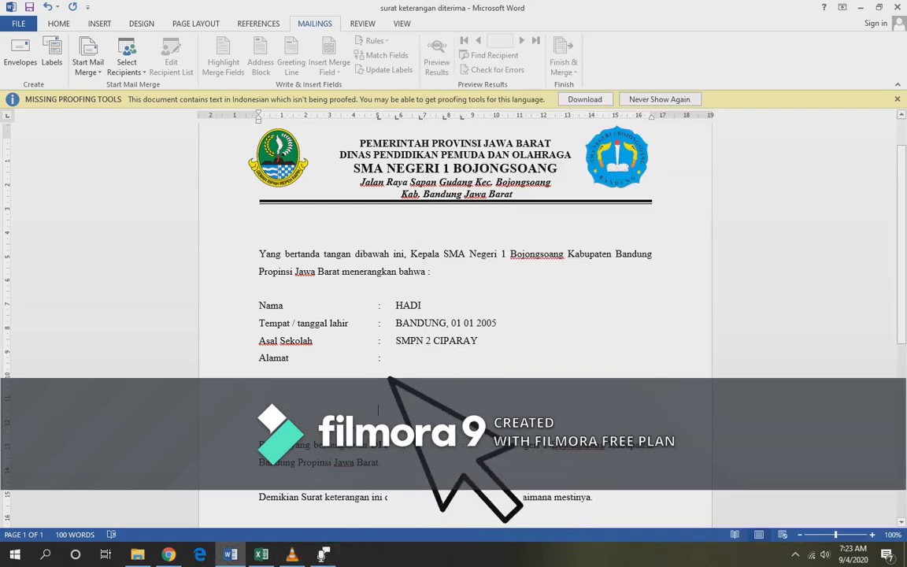
pyautogui.moveTo(477, 324); pyautogui.dragTo(400, 340)
pyautogui.moveTo(477, 341); pyautogui.dragTo(399, 338)
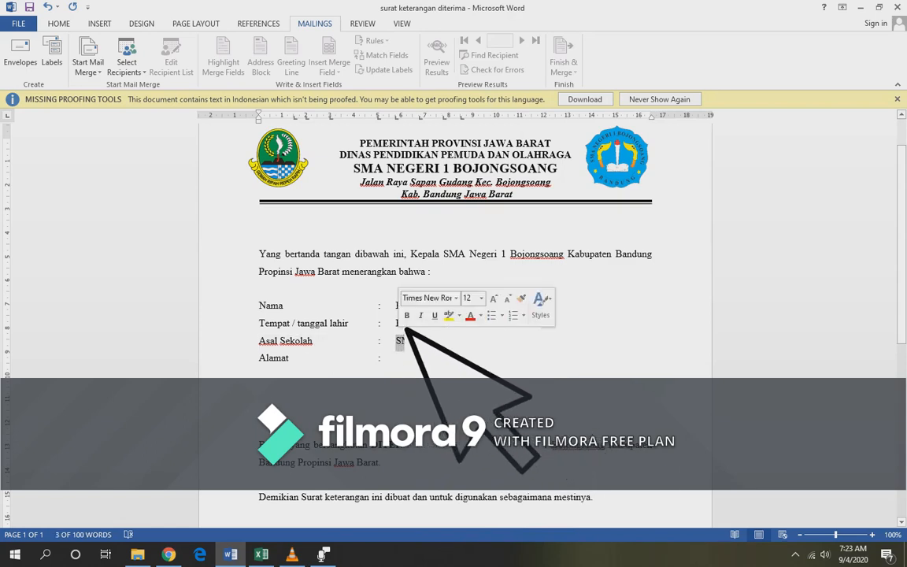
pyautogui.press('Delete')
pyautogui.moveTo(497, 323); pyautogui.dragTo(397, 306)
pyautogui.press('Delete')
pyautogui.press('Delete')
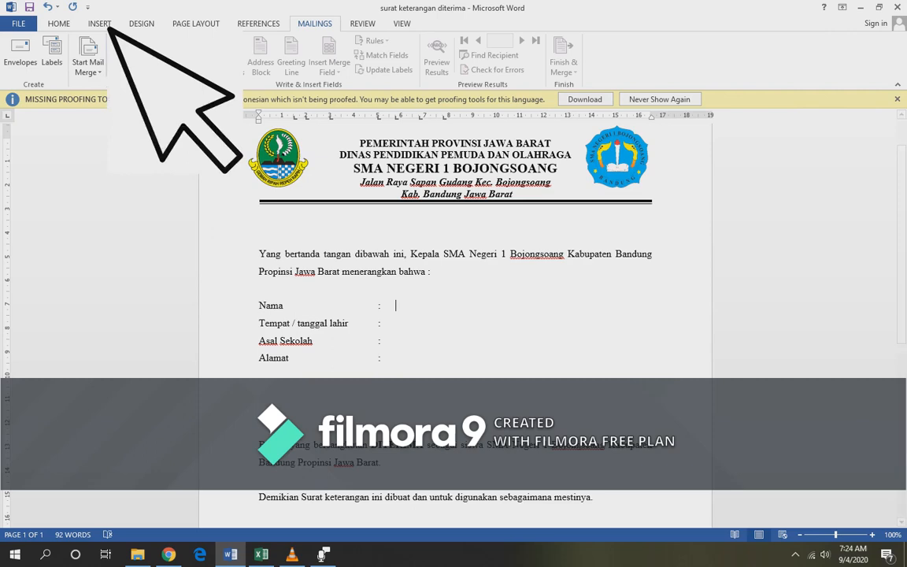
# - Start the step-by-step Mail Merge wizard for Letters, using the current document as the starting document
pyautogui.click(58, 23)
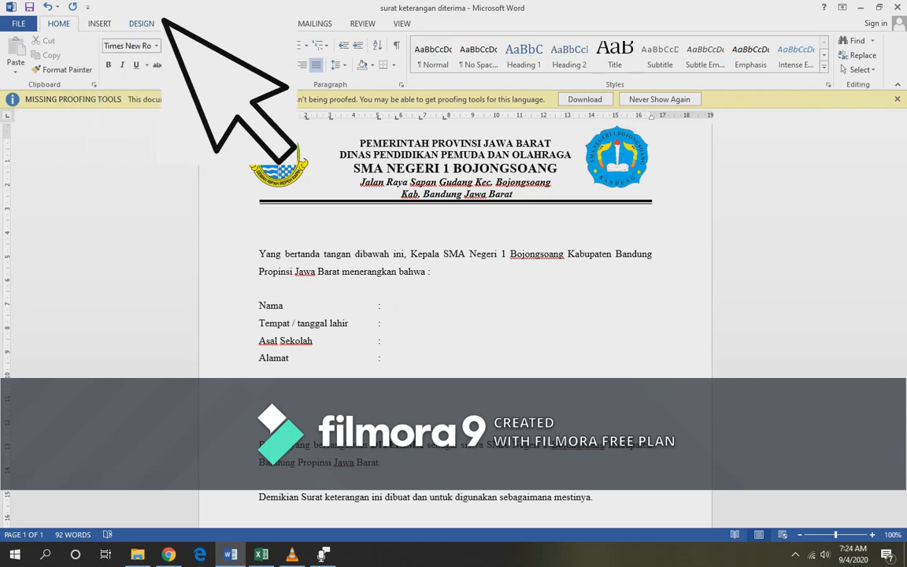
pyautogui.click(319, 24)
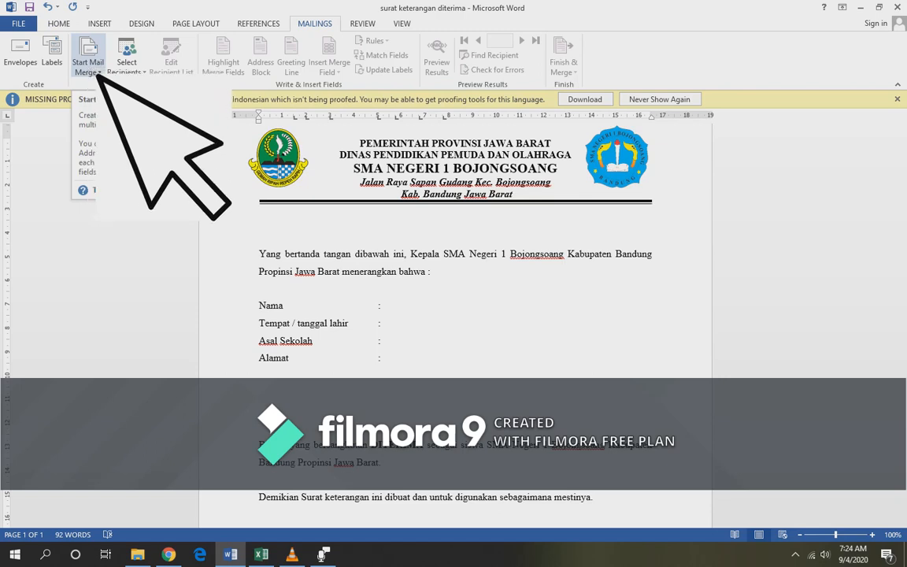
pyautogui.click(96, 73)
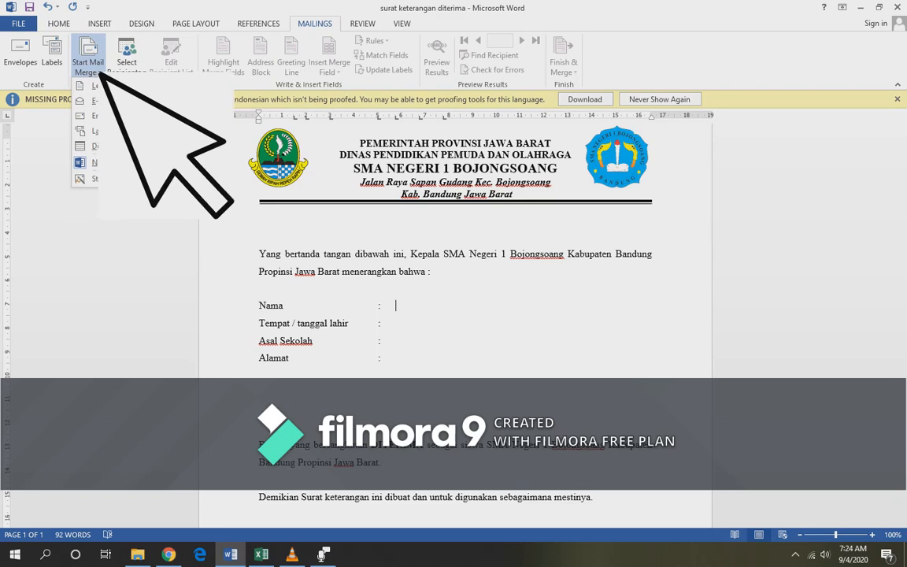
pyautogui.click(103, 178)
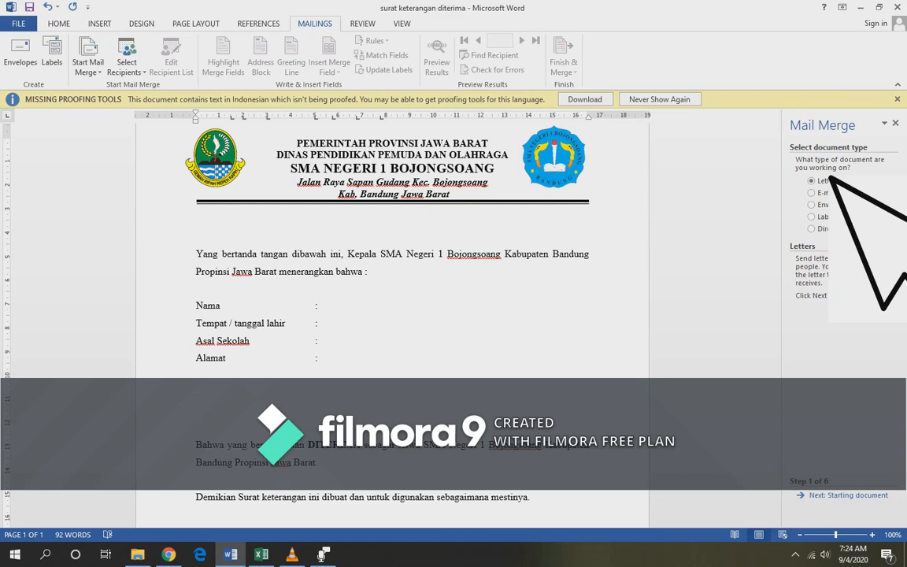
pyautogui.click(839, 496)
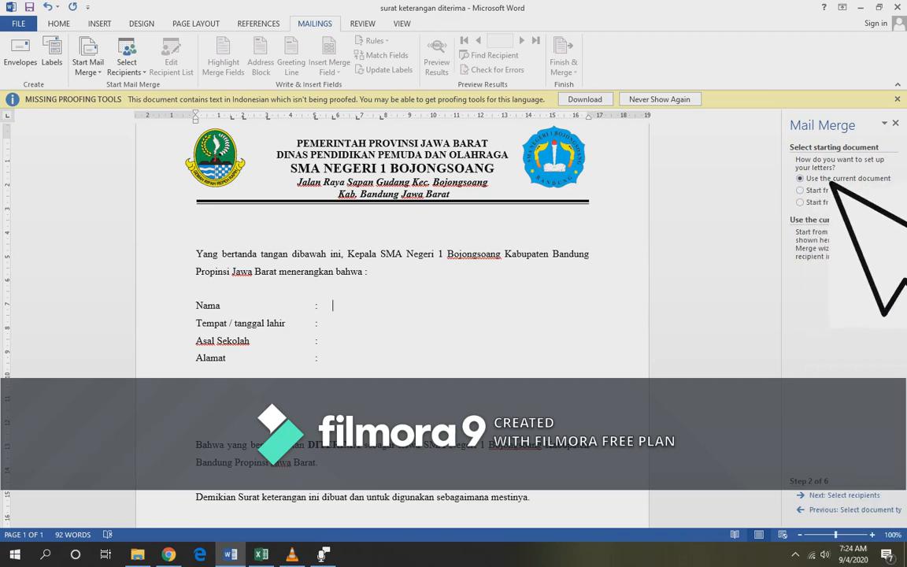
pyautogui.click(848, 496)
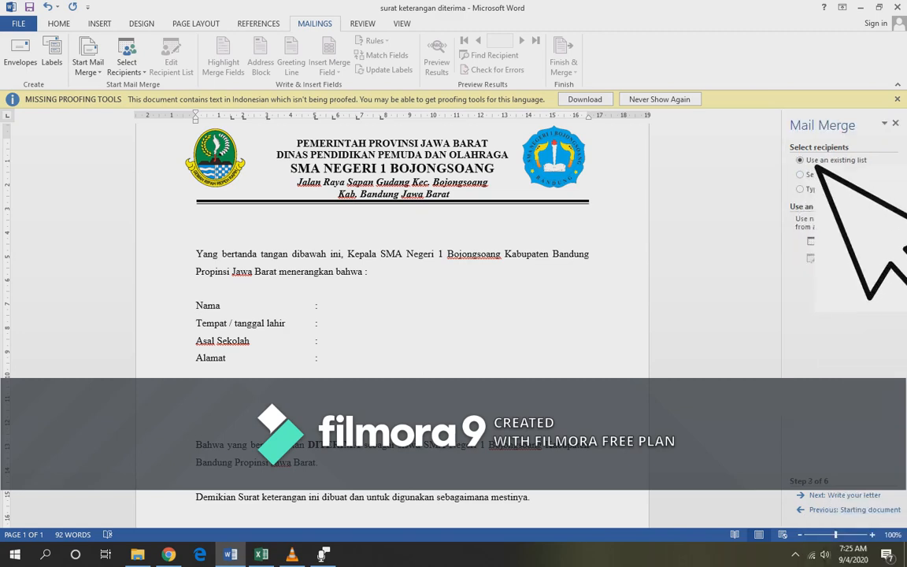
# - Browse for an existing recipient list and open the SISWA DITERIMA workbook from the P.TIK folder on VOLUME D (D:)
pyautogui.click(820, 496)
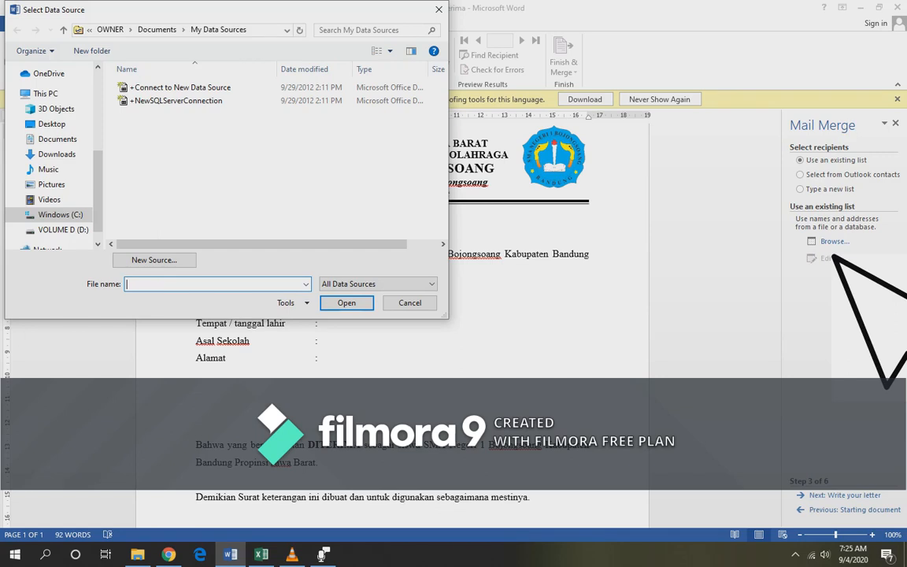
pyautogui.scroll(-1, 95, 178)
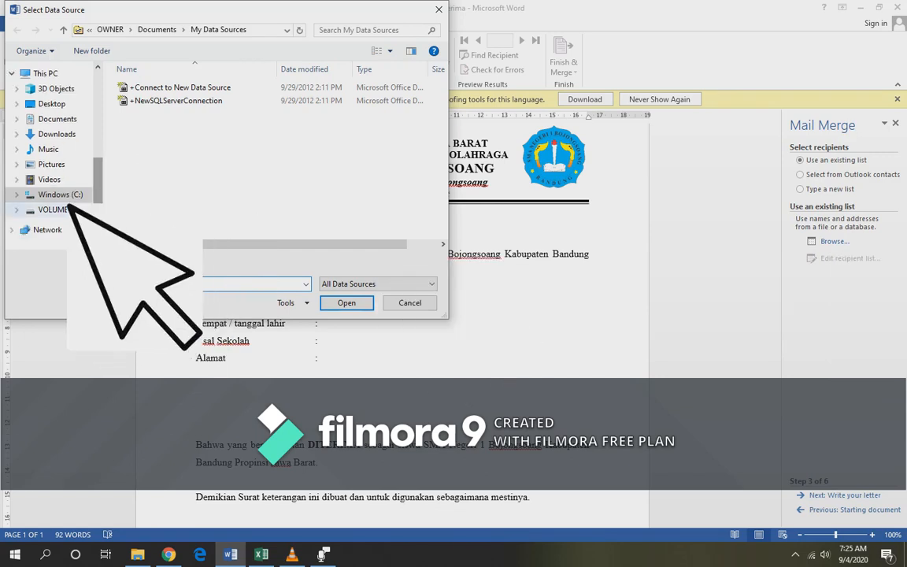
pyautogui.click(70, 208)
pyautogui.scroll(-3, 157, 204)
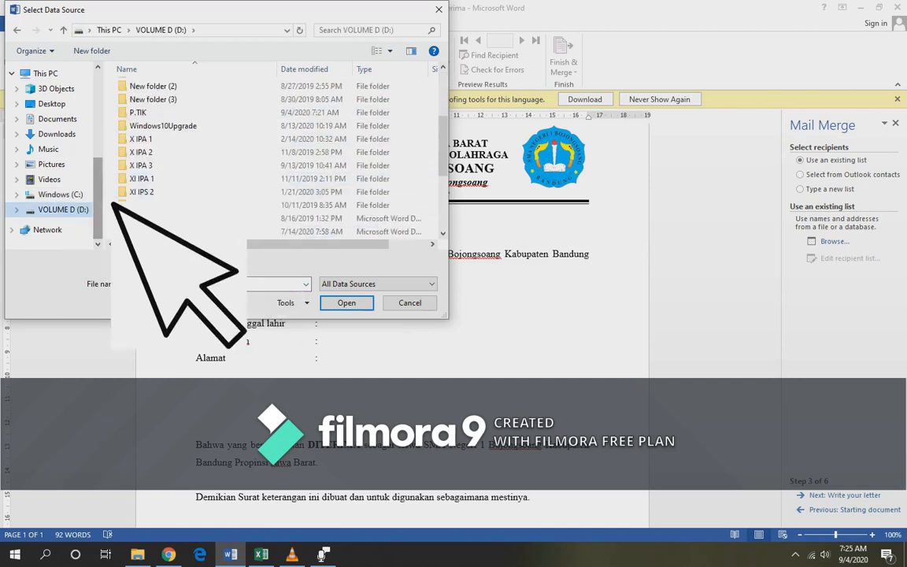
pyautogui.doubleClick(143, 114)
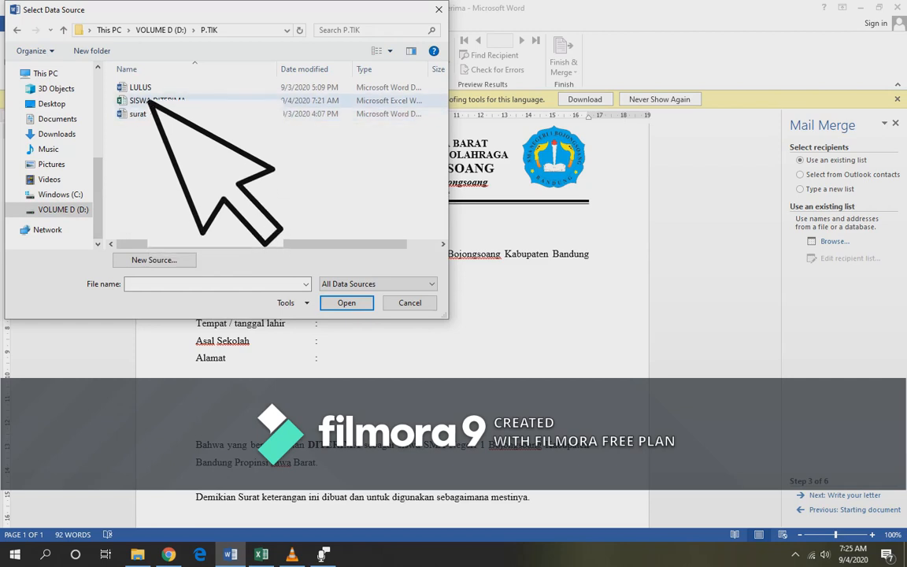
pyautogui.click(153, 101)
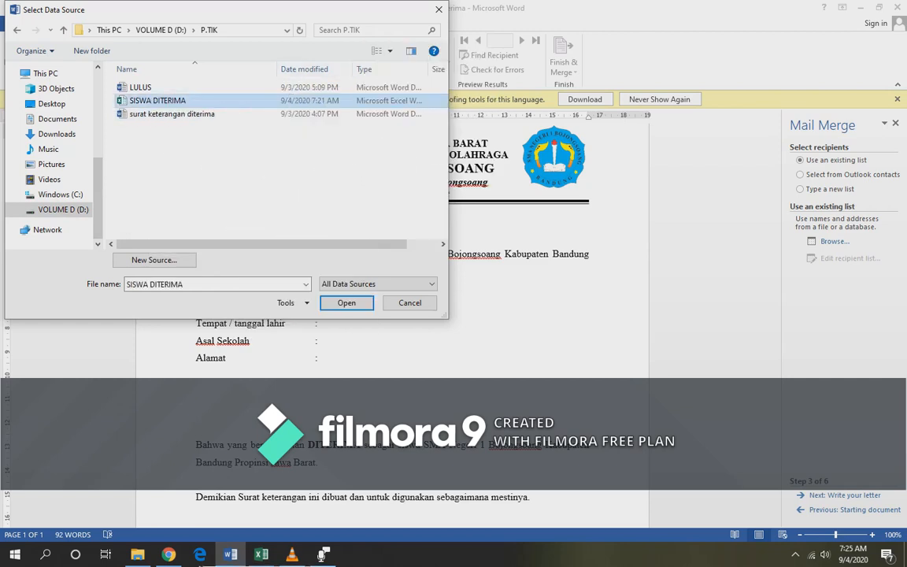
pyautogui.click(262, 554)
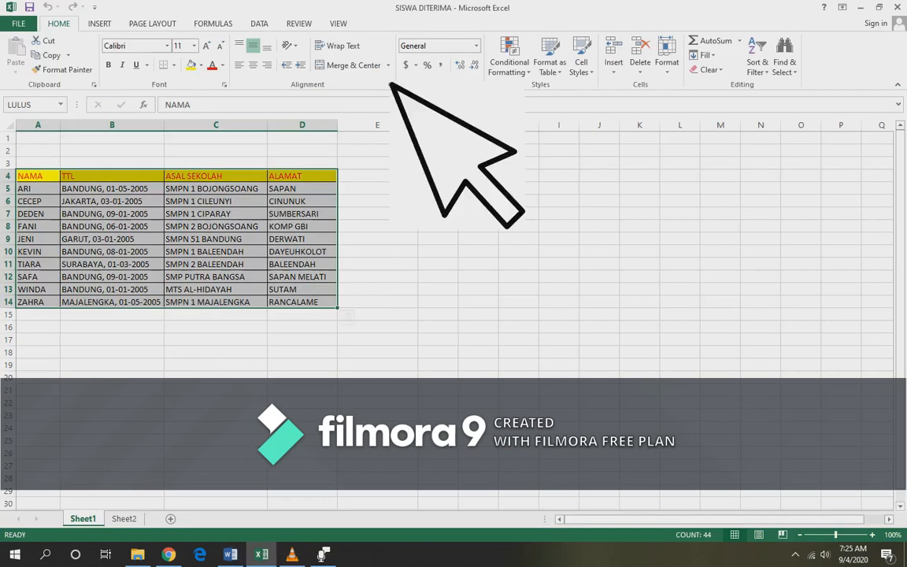
pyautogui.click(230, 554)
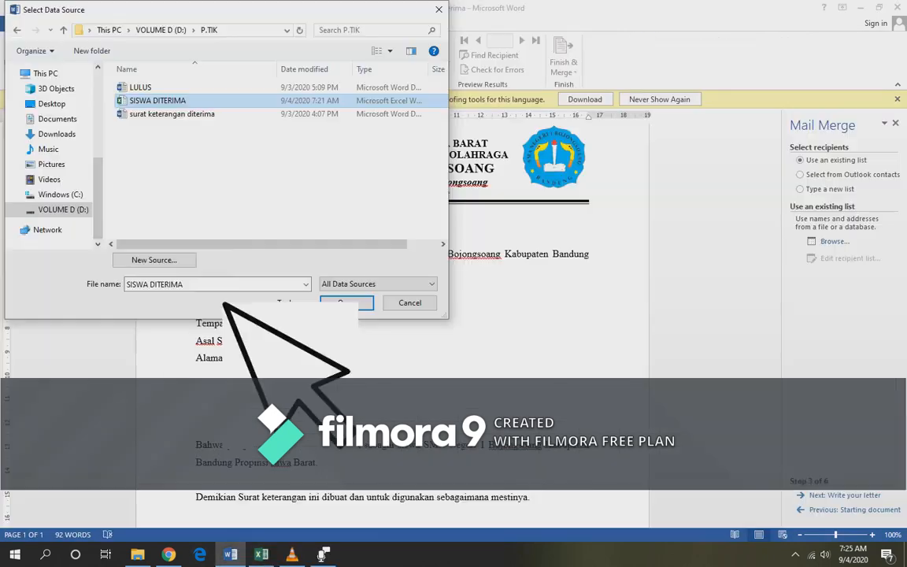
pyautogui.click(347, 304)
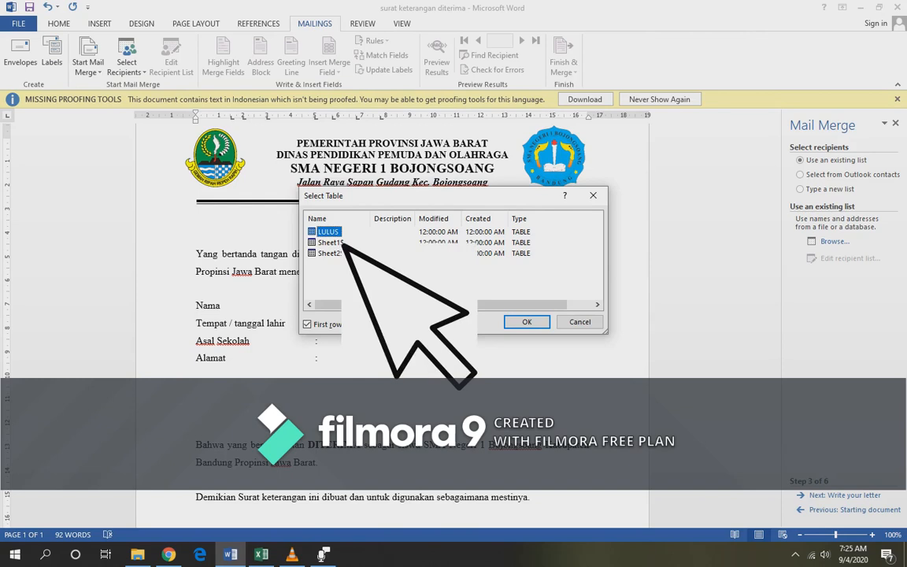
# - Choose the LULUS table with its first row as column headers and accept all its students as merge recipients
pyautogui.click(261, 554)
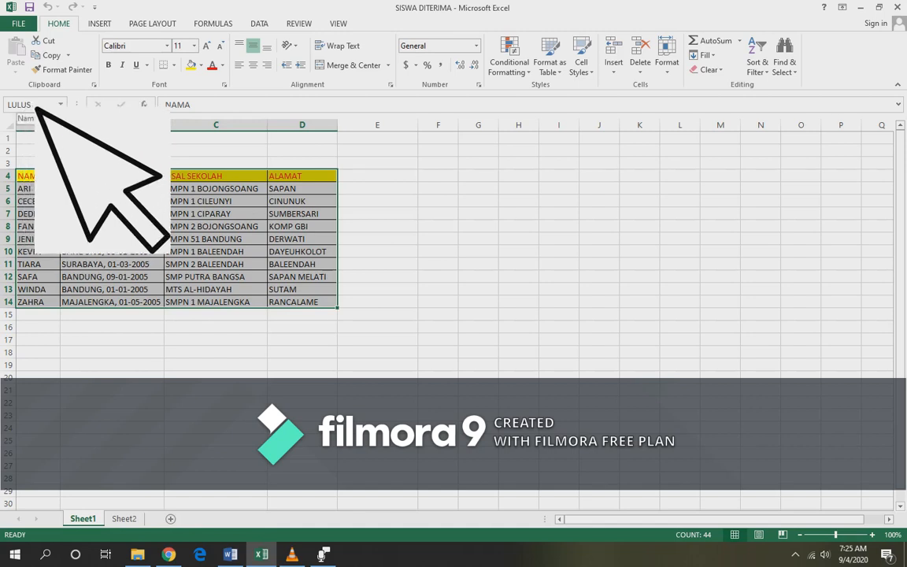
pyautogui.click(230, 555)
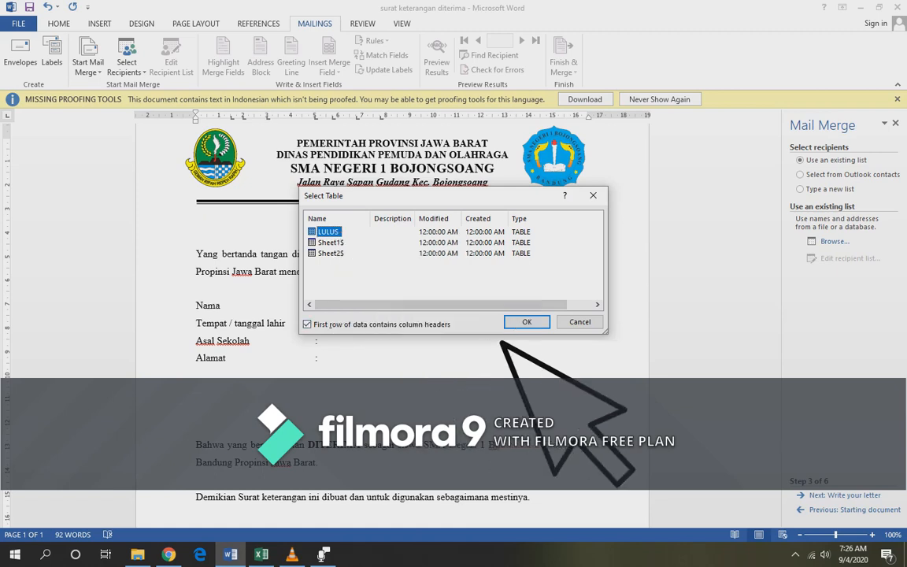
pyautogui.click(519, 320)
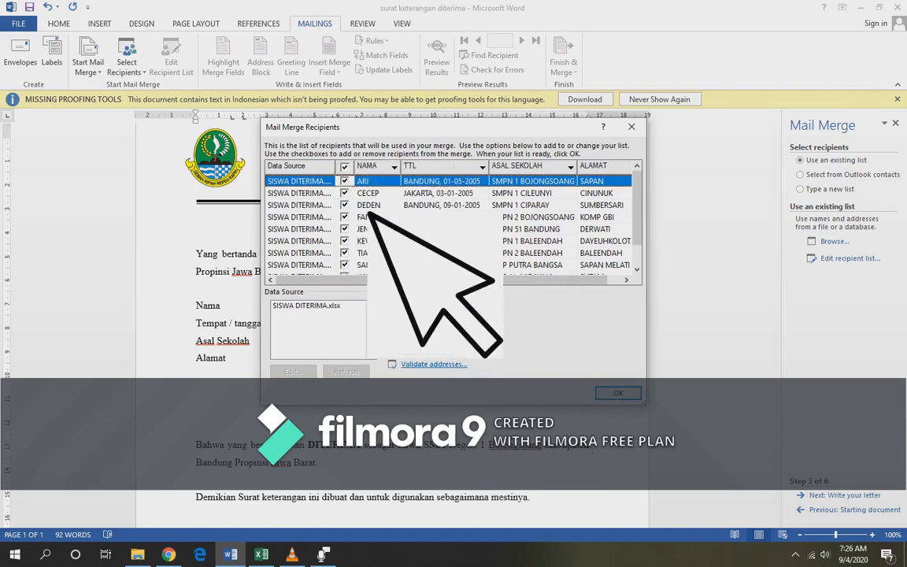
pyautogui.scroll(-1, 478, 226)
pyautogui.scroll(1, 476, 224)
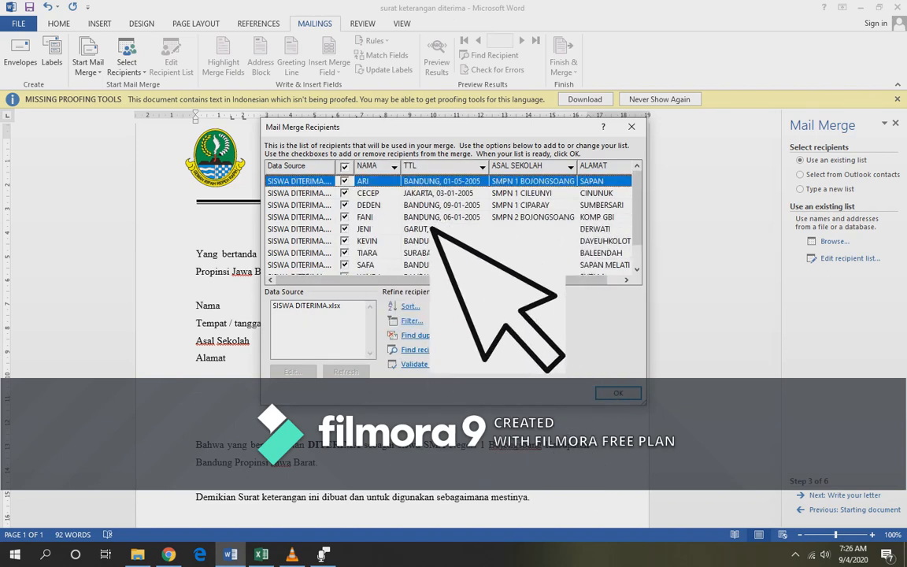
pyautogui.click(620, 391)
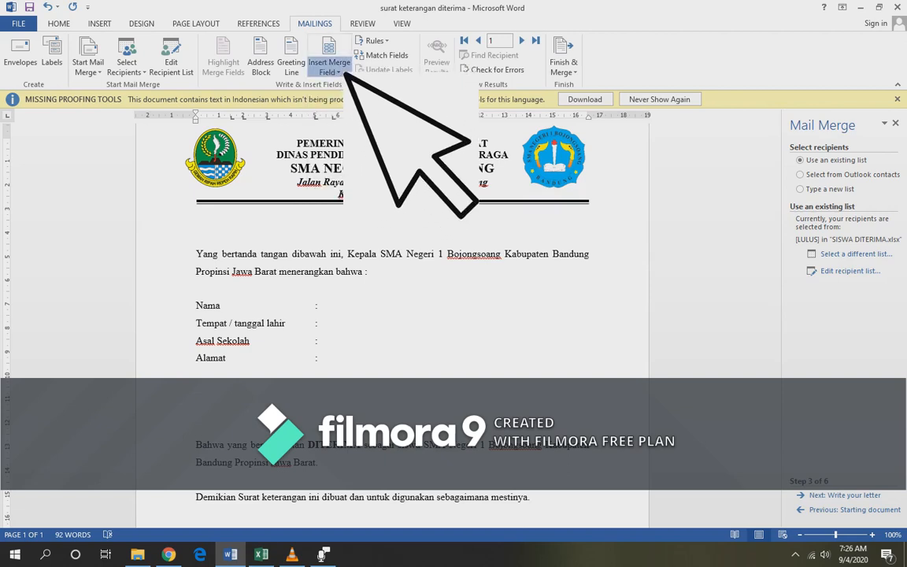
# - Insert the NAMA merge field after the colon on the letter's Nama line
pyautogui.click(342, 73)
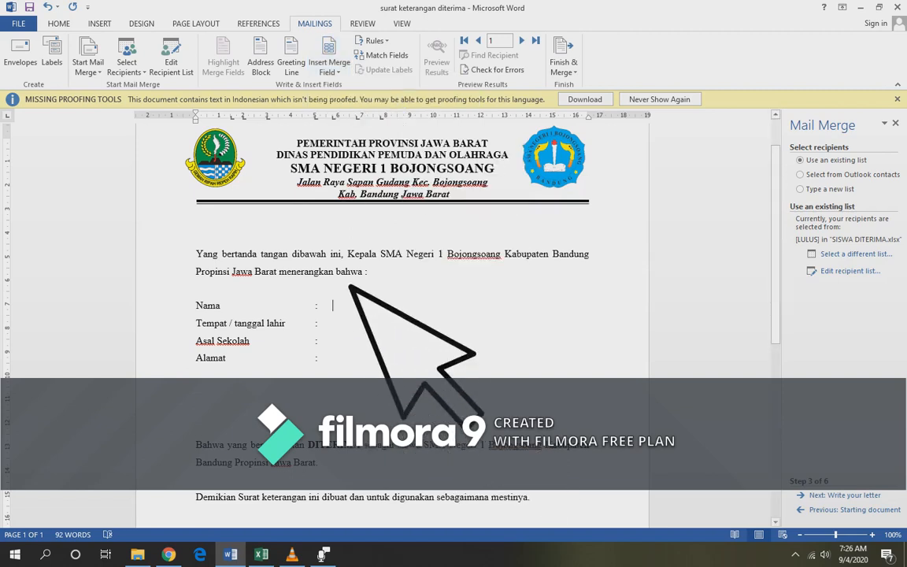
pyautogui.click(334, 305)
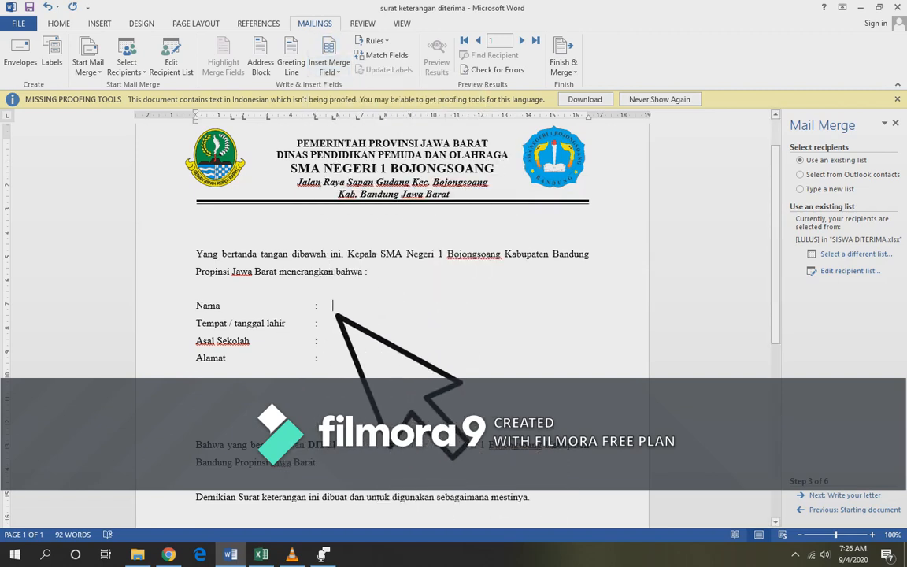
pyautogui.click(261, 554)
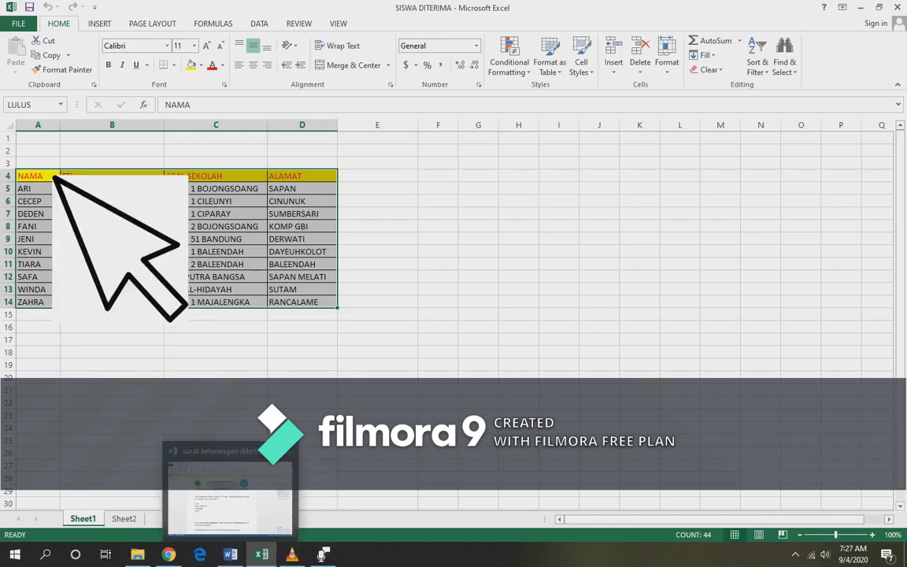
pyautogui.click(229, 521)
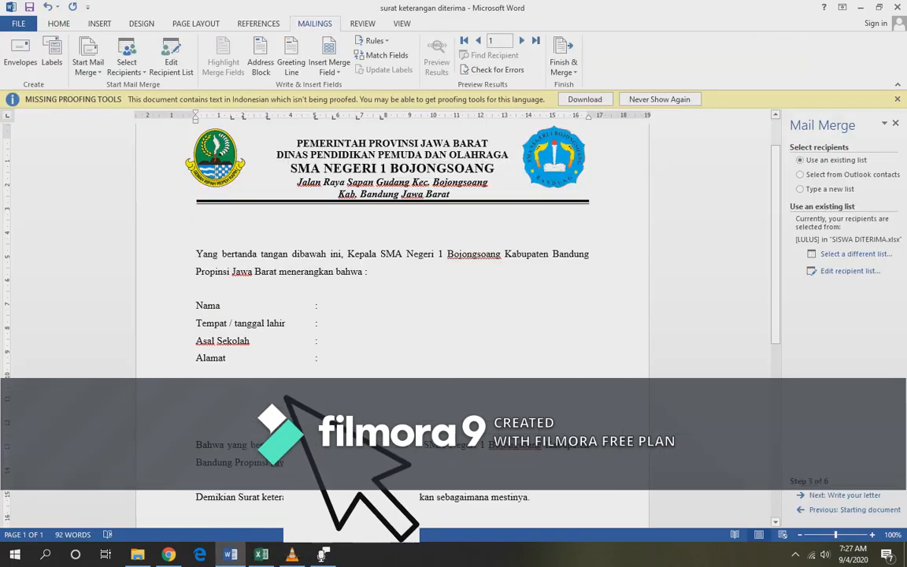
pyautogui.moveTo(265, 554)
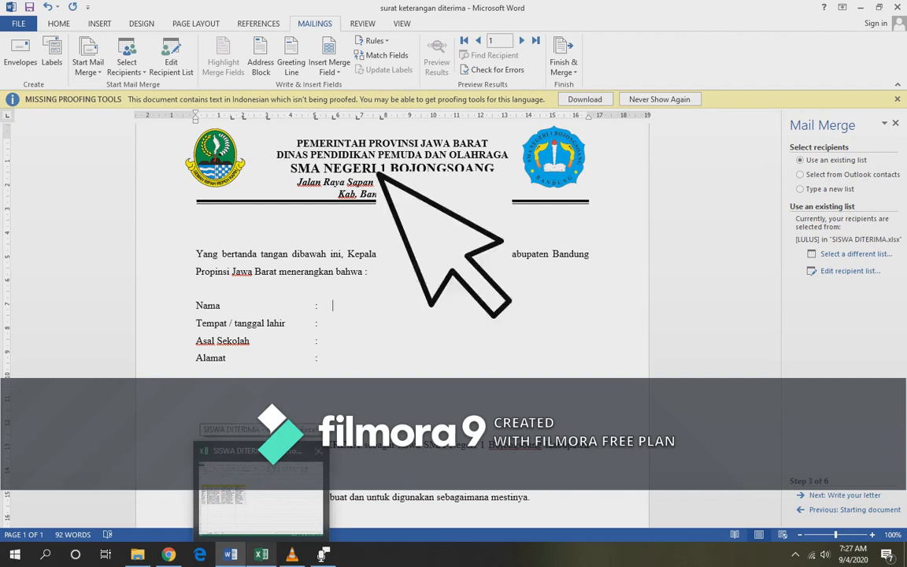
pyautogui.click(334, 67)
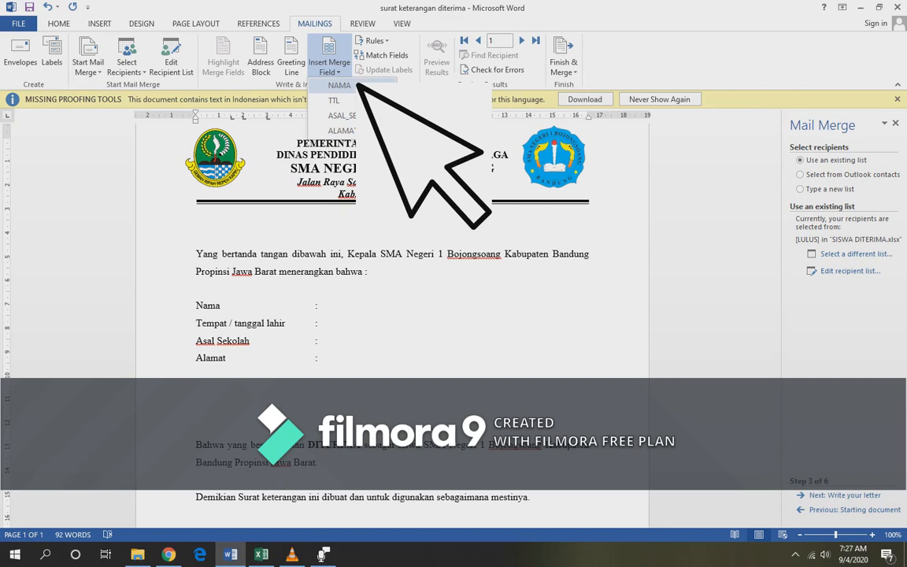
pyautogui.click(356, 85)
# - Insert the TTL merge field after the colon on the Tempat / tanggal lahir line
pyautogui.click(346, 321)
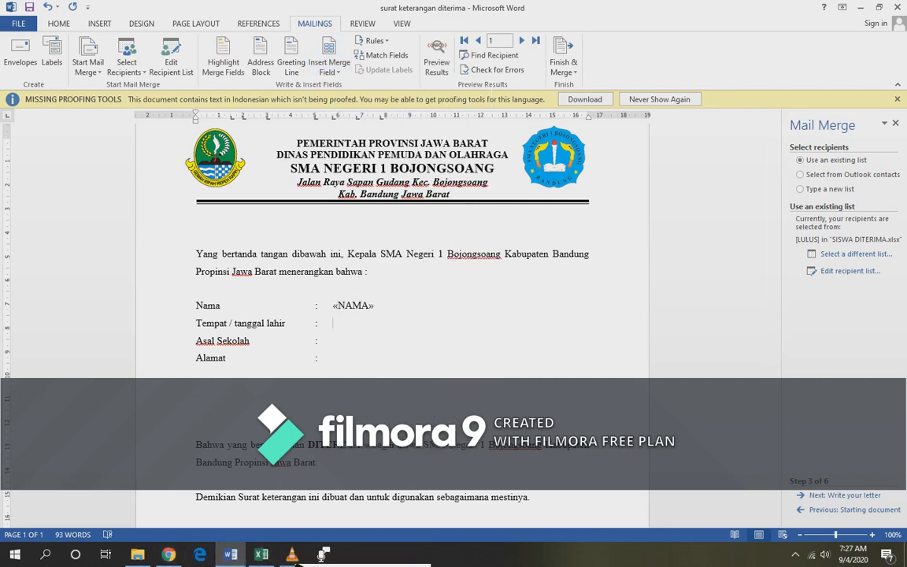
pyautogui.click(265, 558)
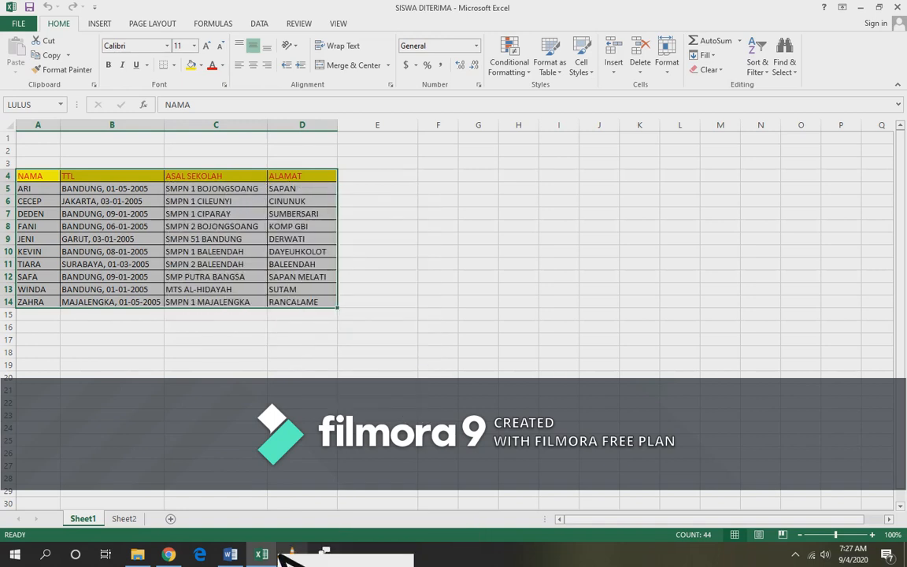
pyautogui.click(236, 554)
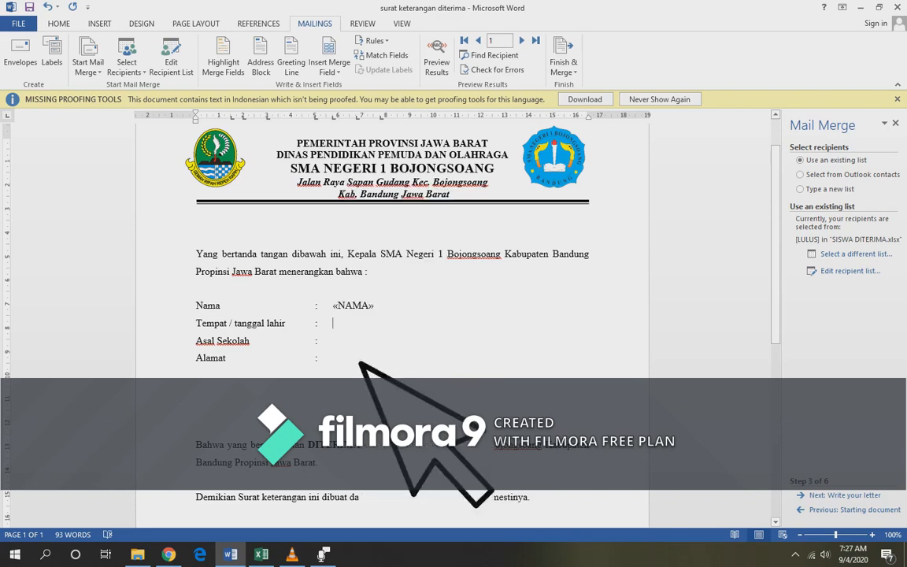
pyautogui.click(314, 71)
pyautogui.click(323, 92)
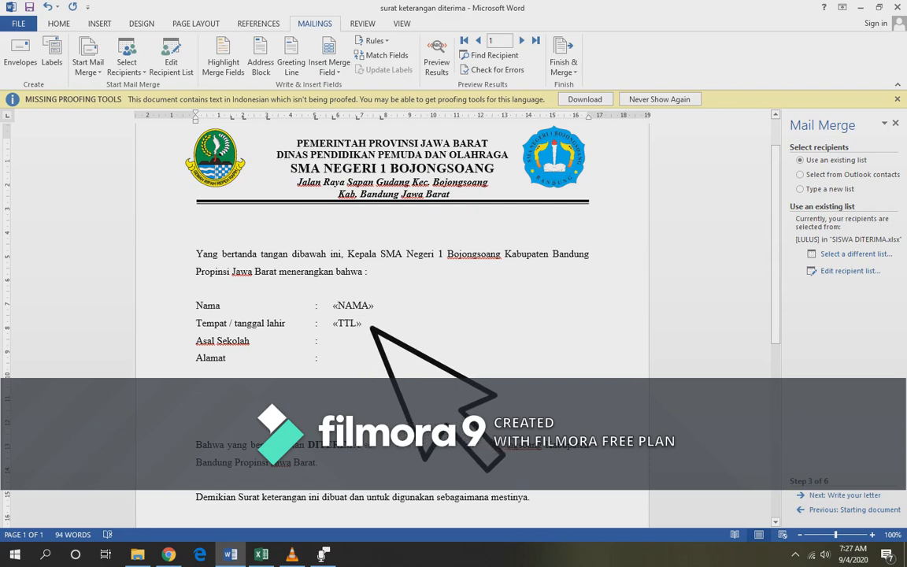
# - Insert the ASAL_SEKOLAH merge field after the colon on the Asal Sekolah line
pyautogui.click(333, 340)
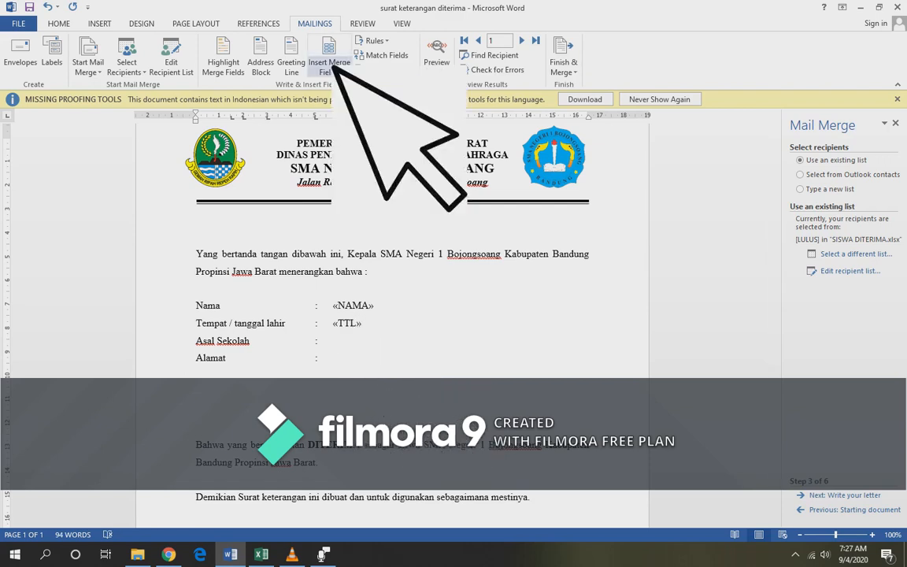
pyautogui.click(332, 71)
pyautogui.click(351, 116)
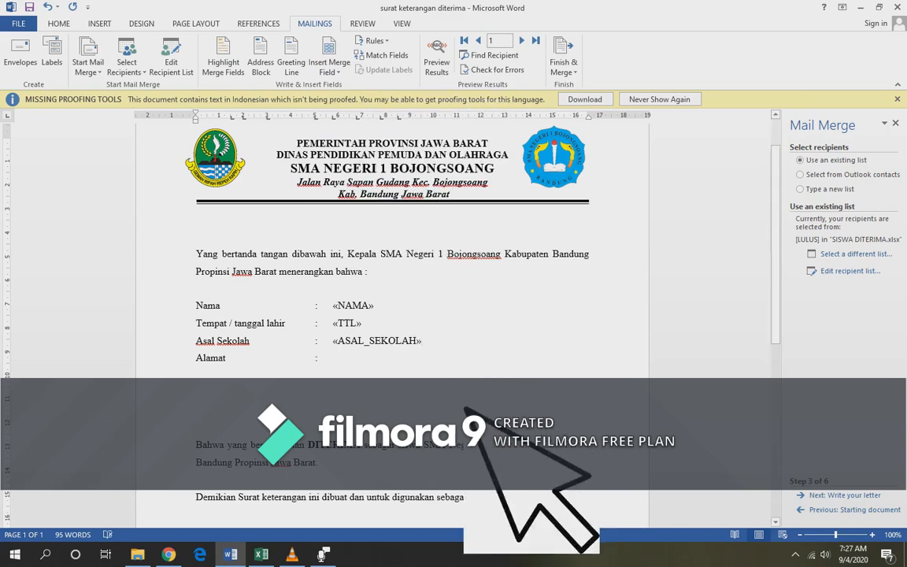
# - Insert the ALAMAT merge field after the colon on the Alamat line
pyautogui.click(329, 67)
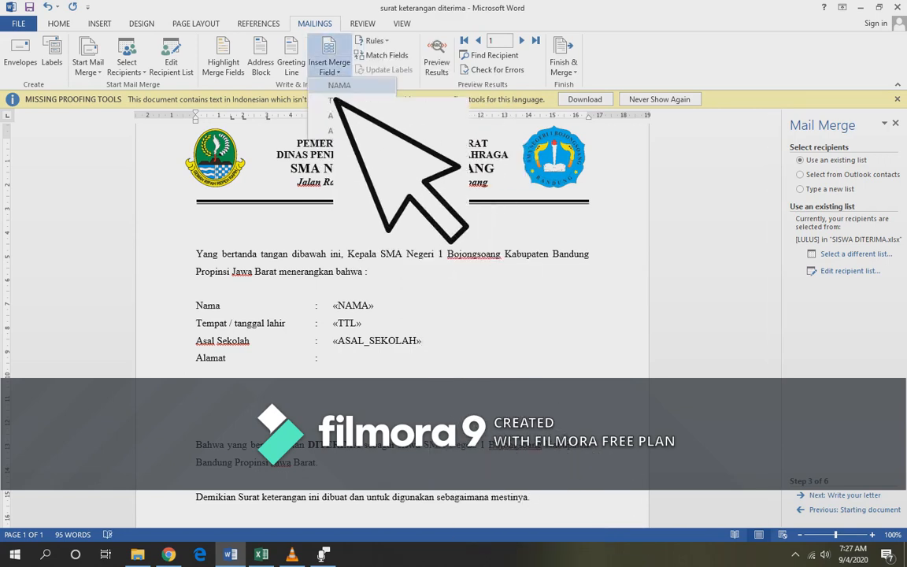
pyautogui.click(332, 130)
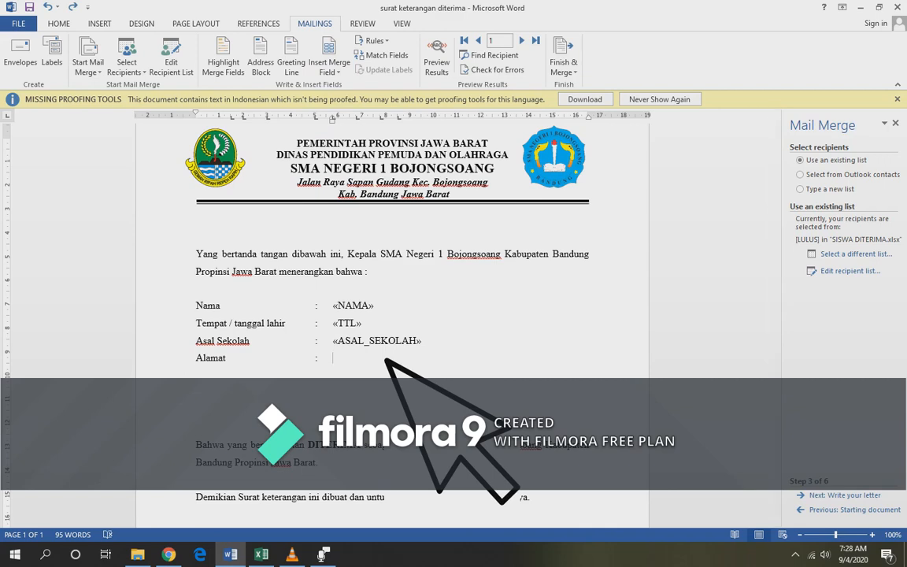
pyautogui.click(337, 71)
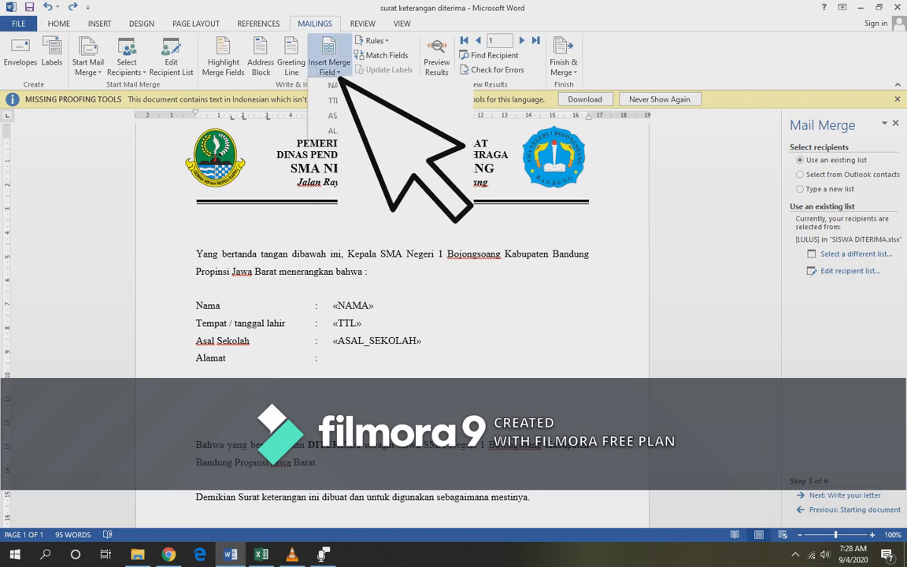
pyautogui.click(344, 130)
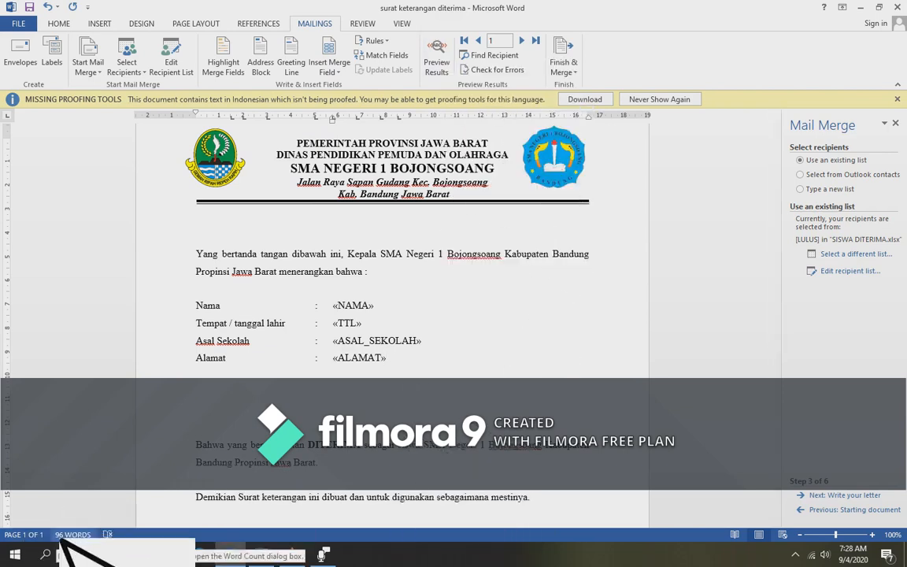
# - Look over the letter and the Excel student table, then preview the merge results in the letter
pyautogui.scroll(-7, 685, 300)
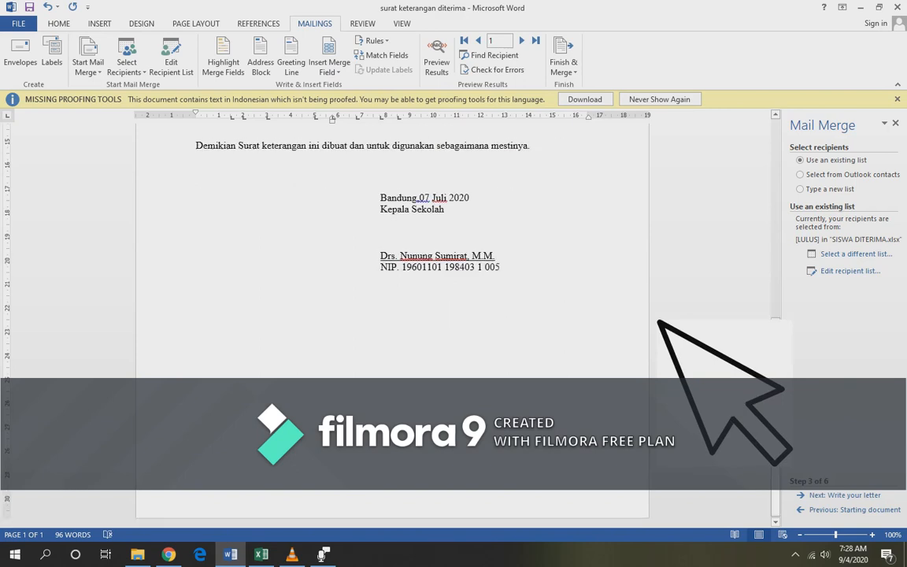
pyautogui.scroll(7, 658, 322)
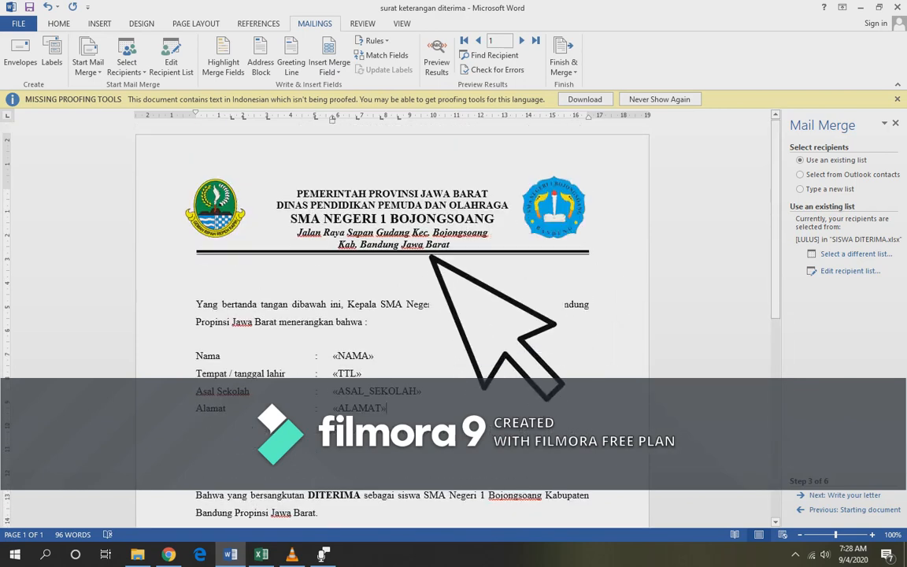
pyautogui.scroll(-3, 441, 236)
pyautogui.scroll(3, 470, 165)
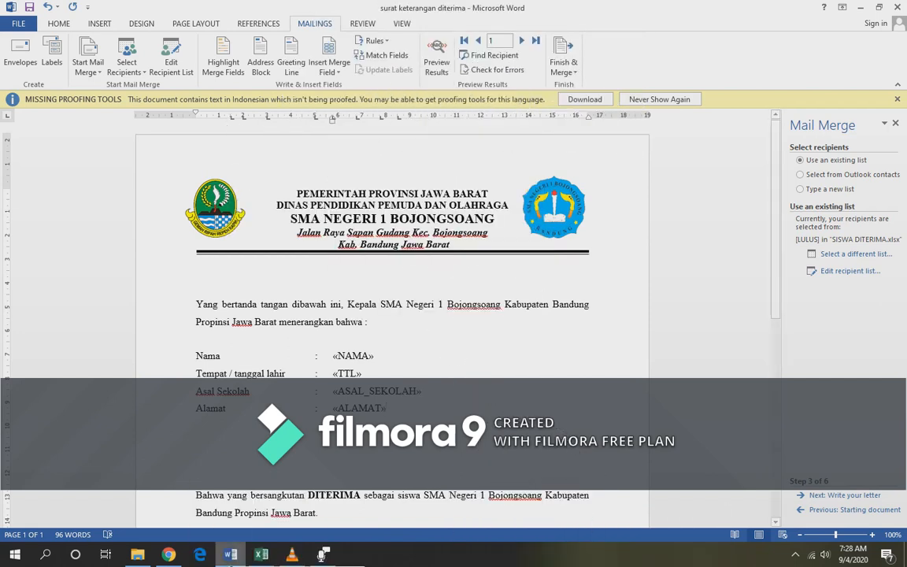
pyautogui.click(256, 559)
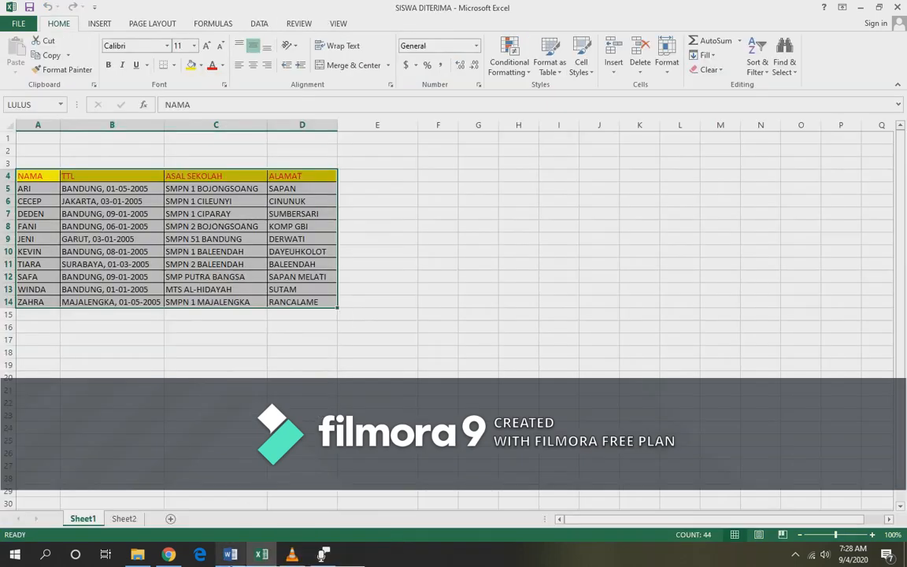
pyautogui.click(232, 557)
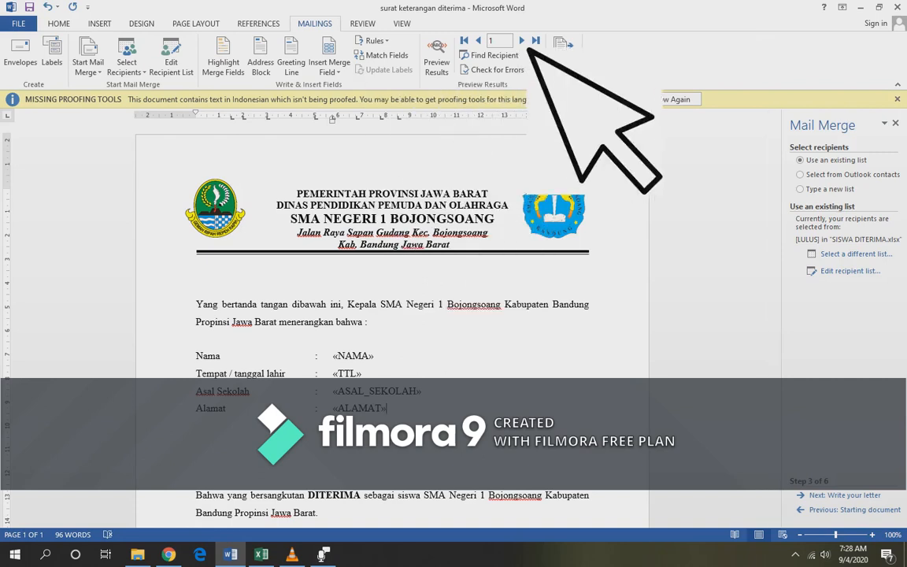
pyautogui.click(431, 55)
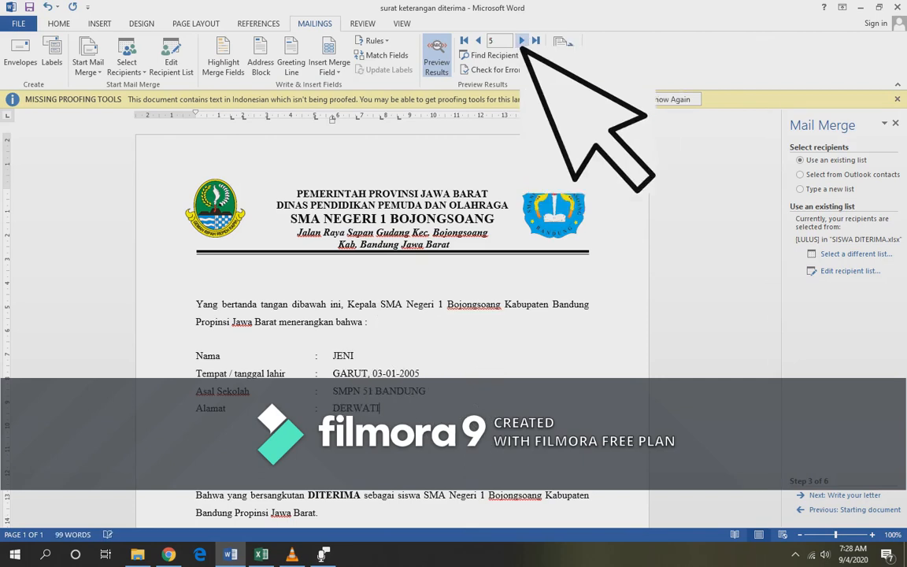
# - Step forward and backward through the student records in the mail merge preview to check the filled-in letters
pyautogui.click(521, 41)
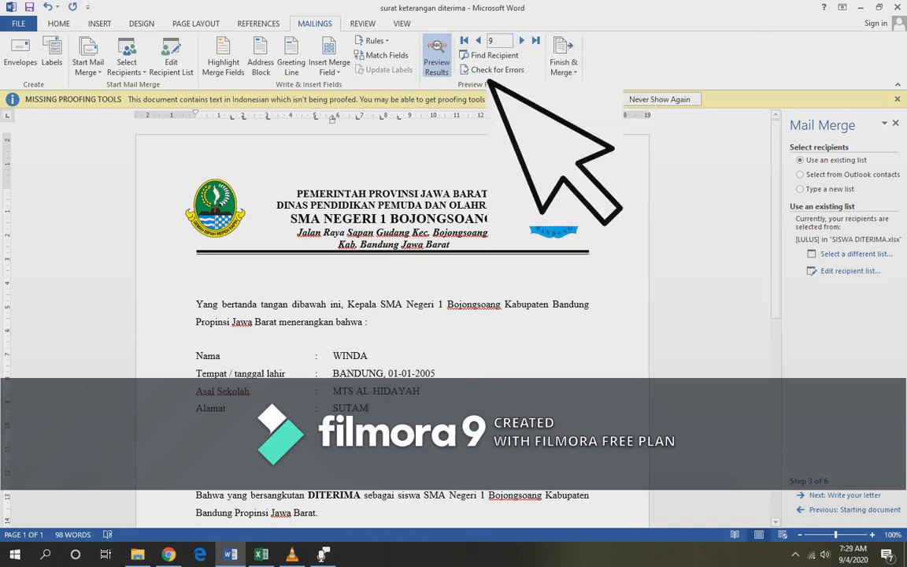
pyautogui.click(521, 41)
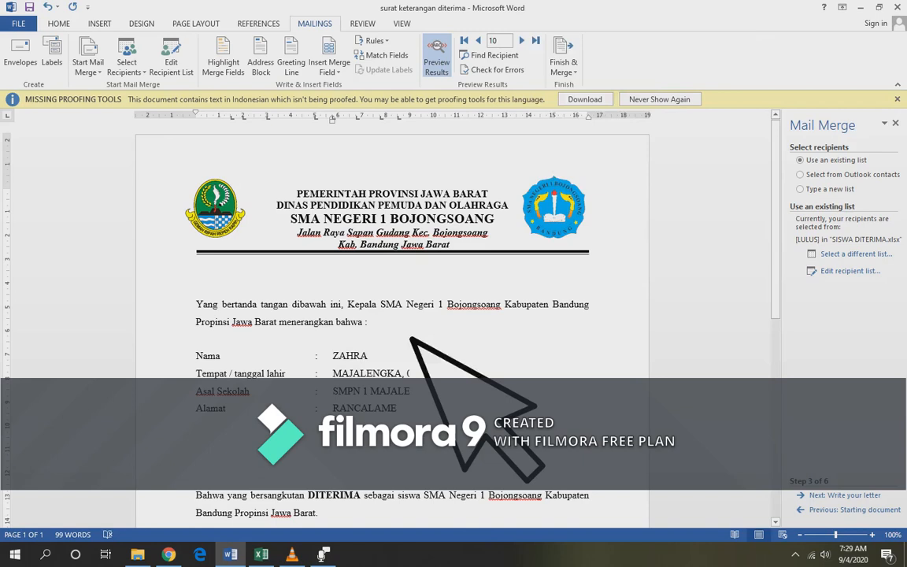
pyautogui.click(477, 41)
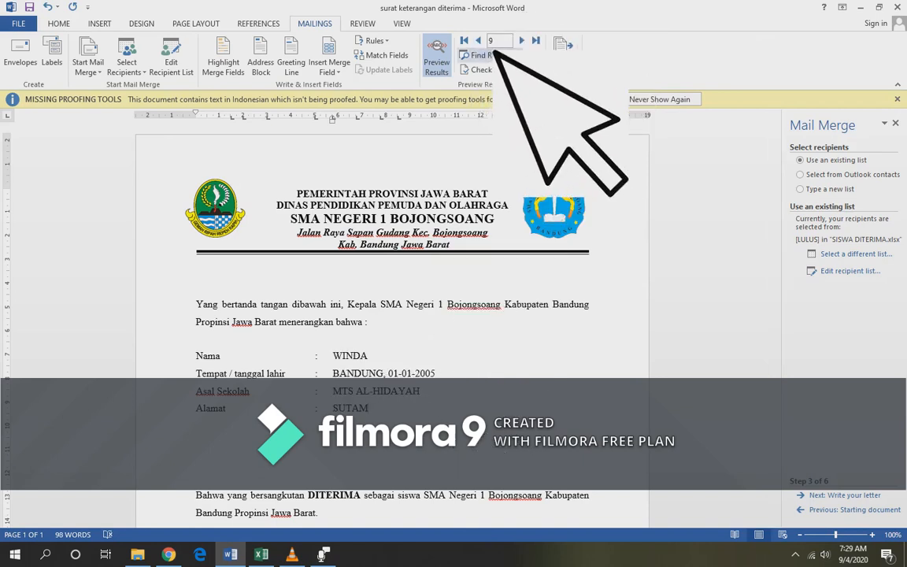
pyautogui.click(478, 41)
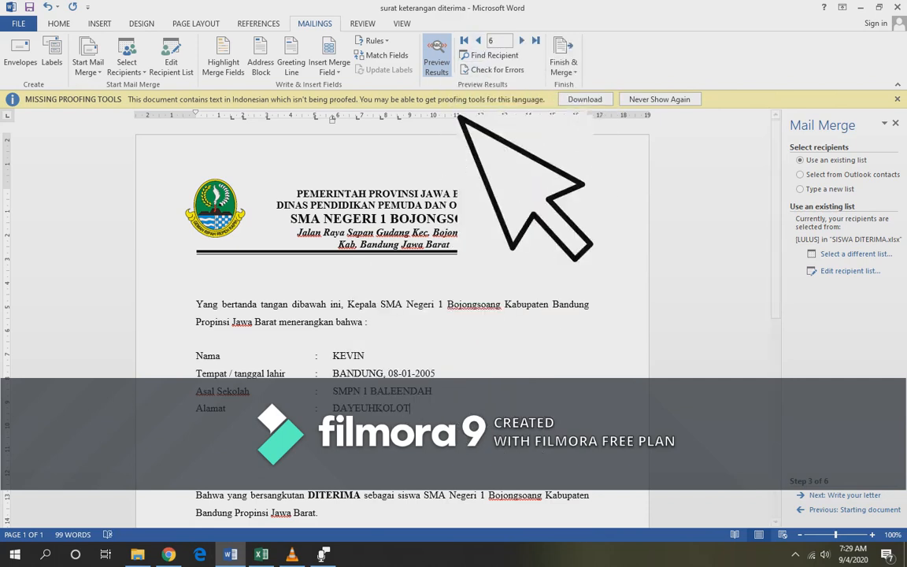
pyautogui.click(522, 39)
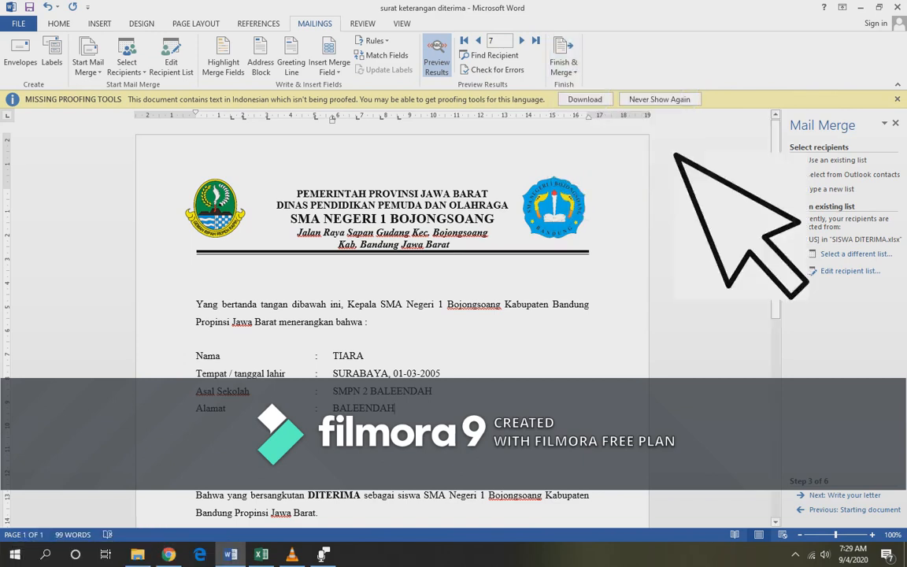
# - Finish the mail merge by generating editable individual letters for all records in a new document
pyautogui.click(569, 73)
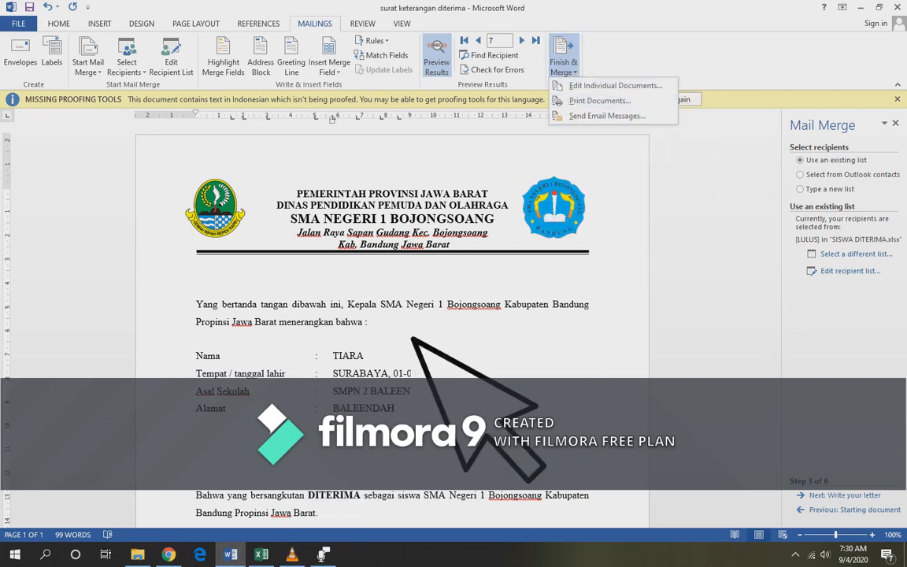
pyautogui.click(584, 87)
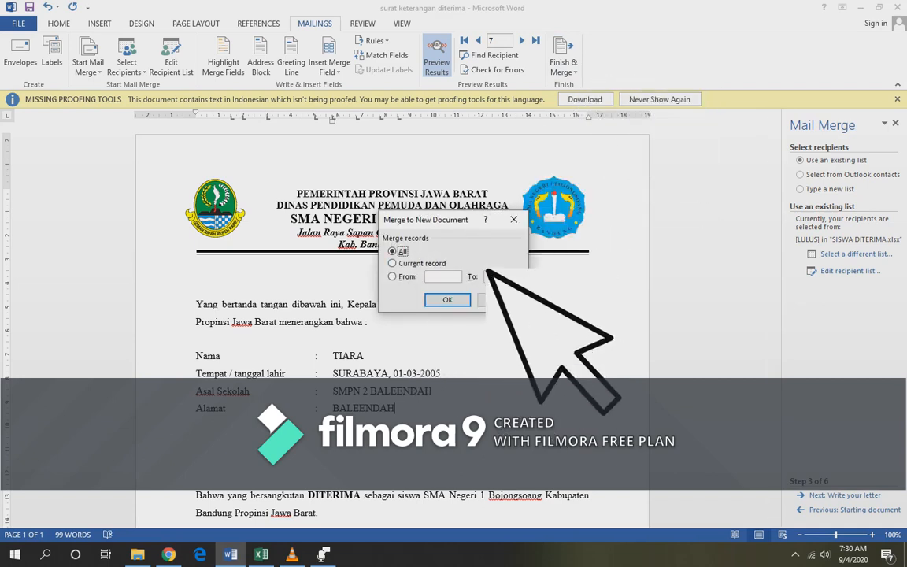
pyautogui.click(464, 300)
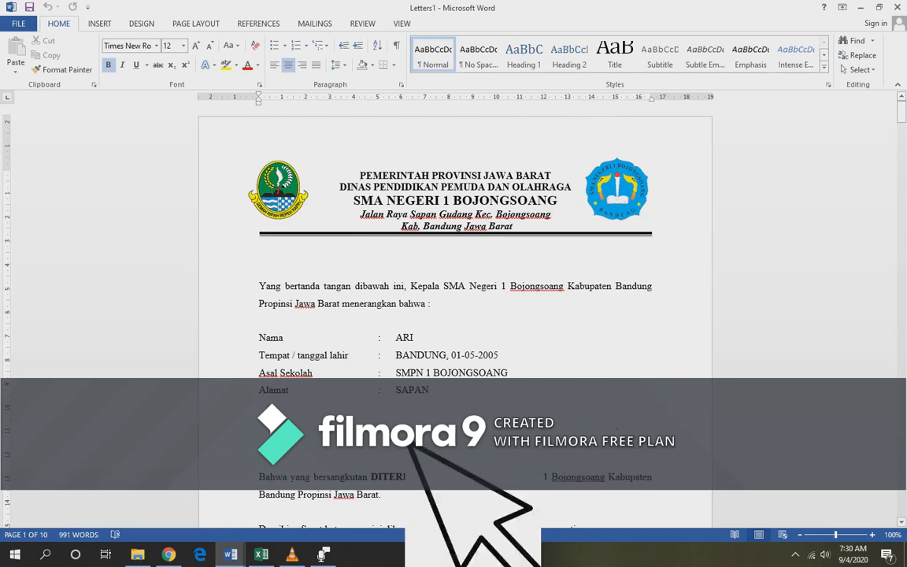
# - Examine the merged letters page by page and check them against the student table in the SISWA DITERIMA Excel workbook
pyautogui.moveTo(230, 555)
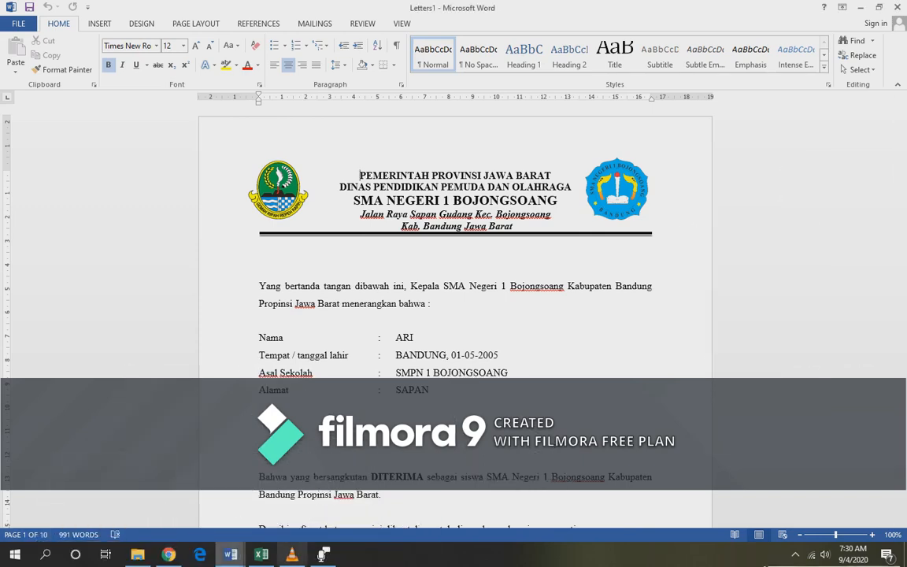
pyautogui.scroll(-3, 435, 354)
pyautogui.scroll(3, 435, 354)
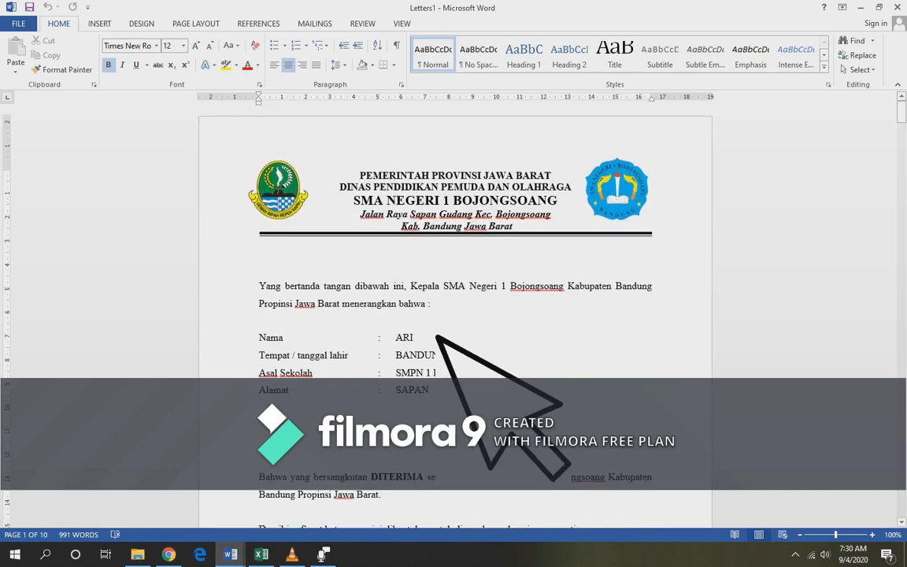
pyautogui.click(261, 555)
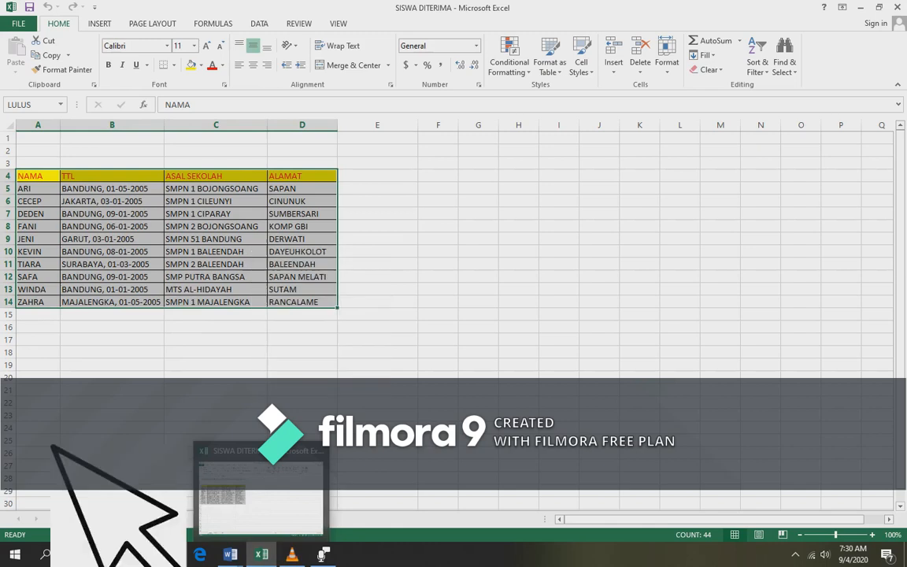
pyautogui.click(230, 555)
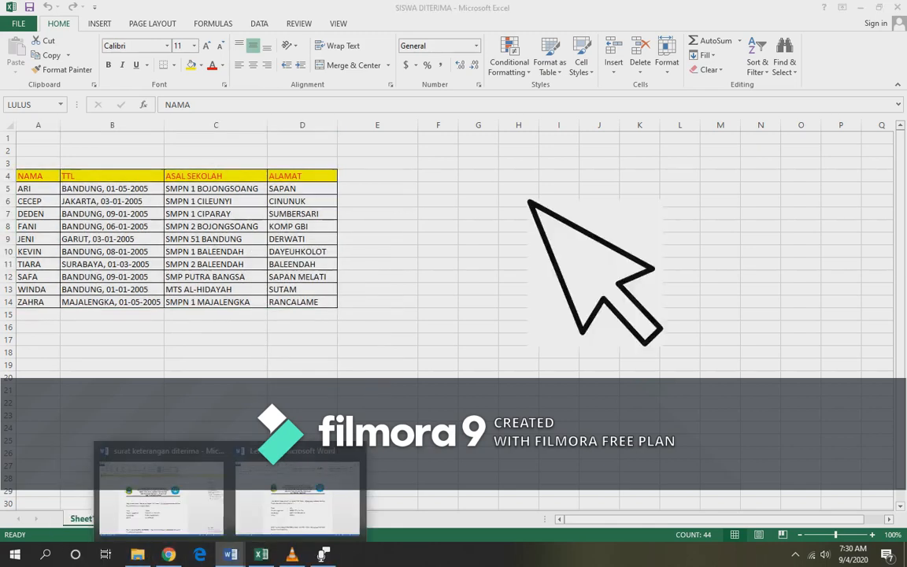
pyautogui.click(303, 504)
pyautogui.scroll(-20, 456, 369)
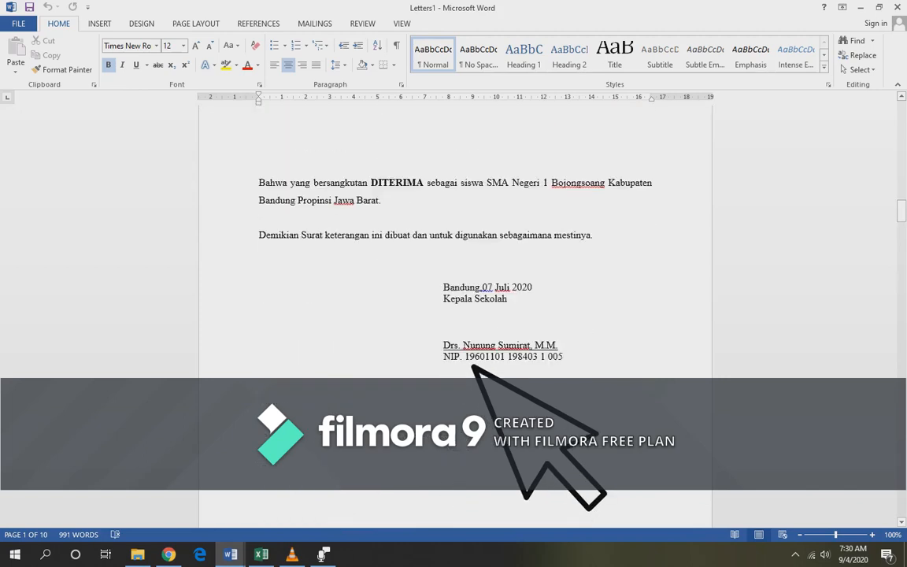
pyautogui.scroll(-15, 473, 367)
pyautogui.scroll(-10, 473, 366)
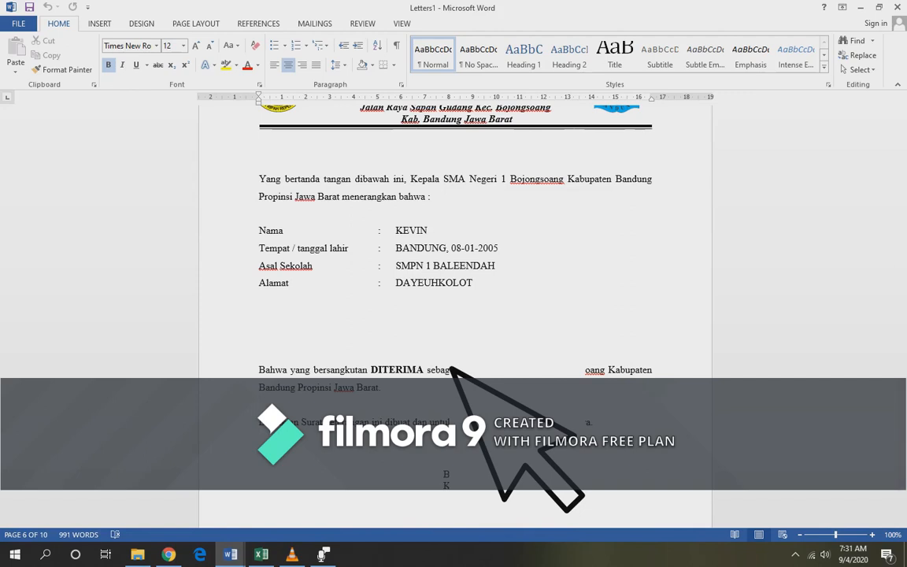
pyautogui.scroll(5, 451, 367)
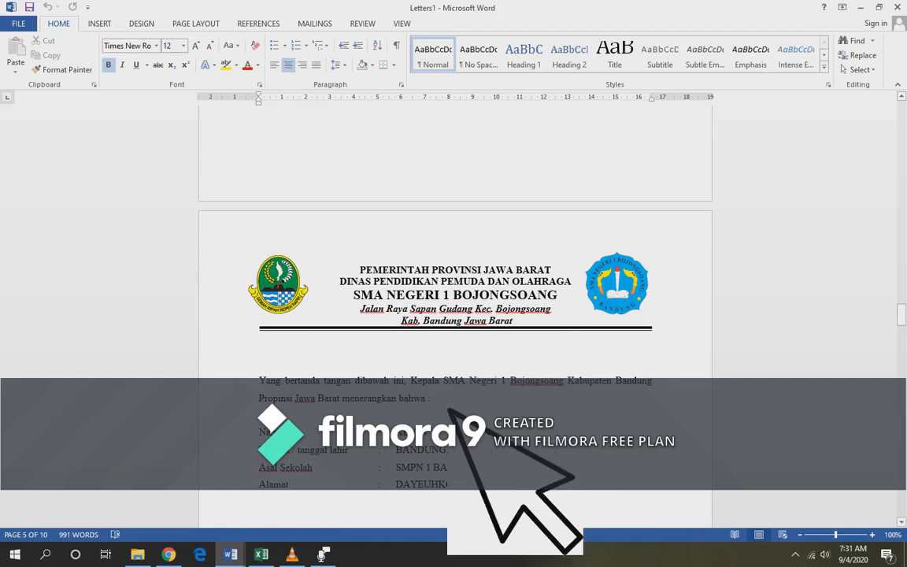
pyautogui.scroll(-1, 443, 426)
pyautogui.scroll(-1, 449, 443)
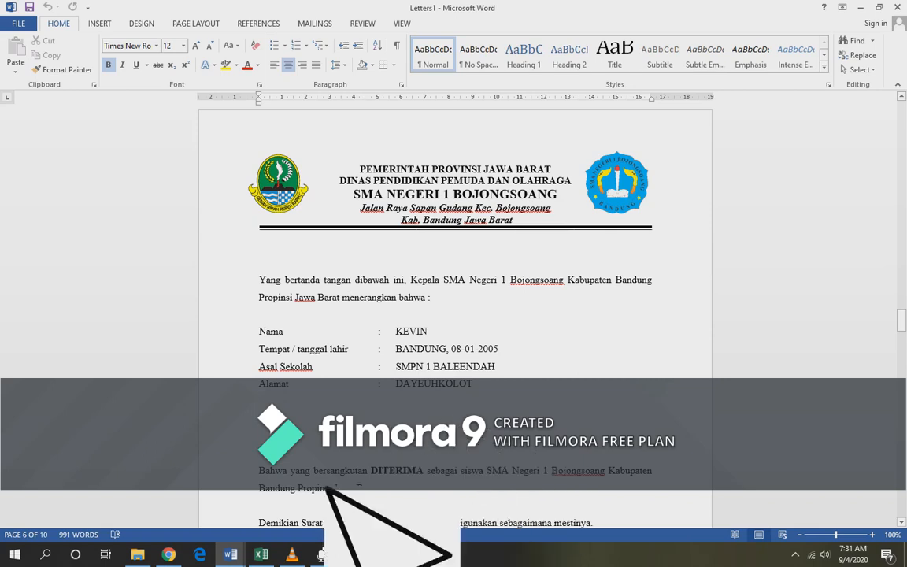
pyautogui.moveTo(321, 553)
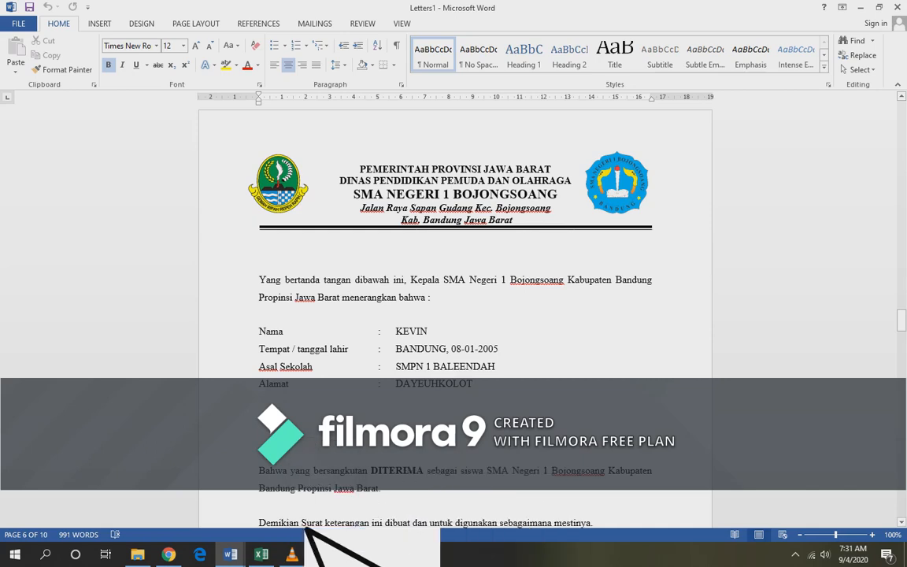
pyautogui.click(307, 554)
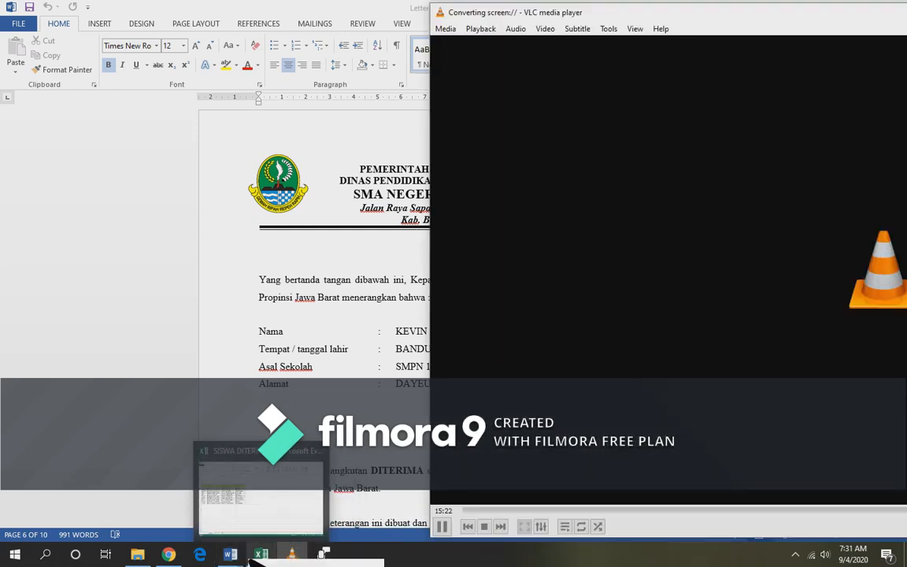
pyautogui.click(296, 474)
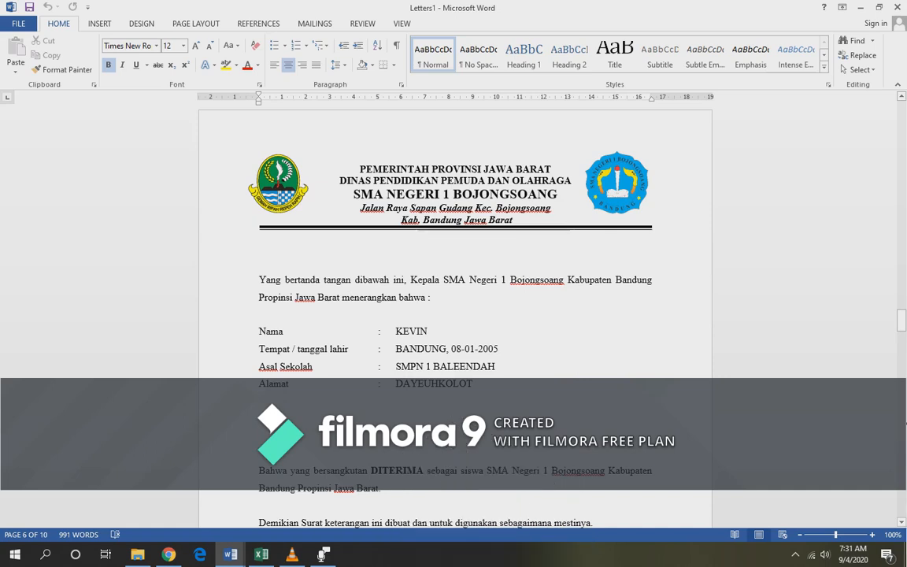
pyautogui.moveTo(285, 554)
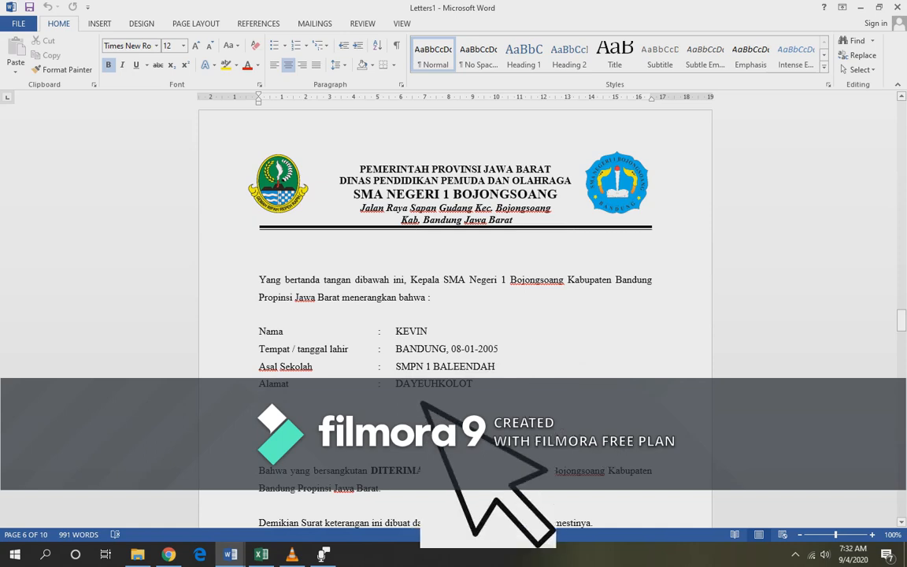
pyautogui.scroll(-7, 445, 386)
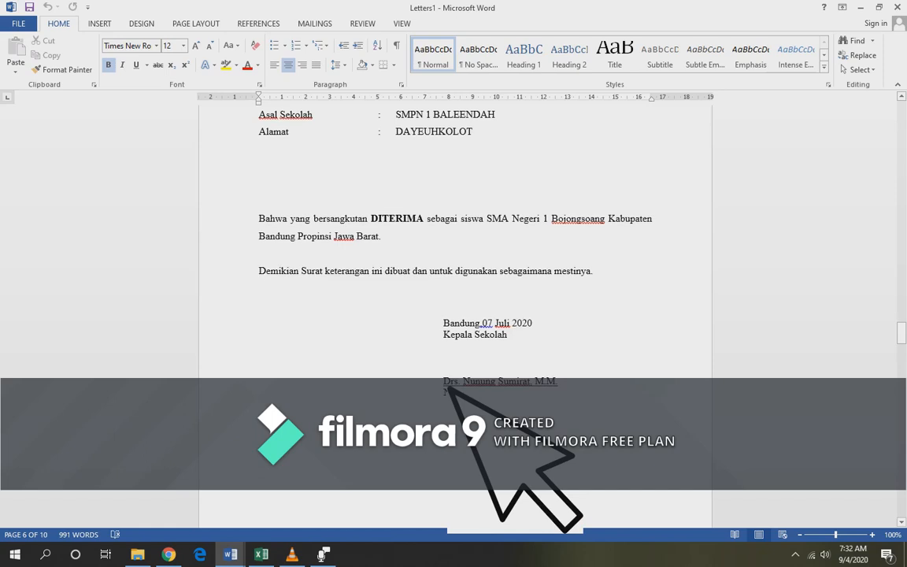
pyautogui.scroll(-3, 447, 389)
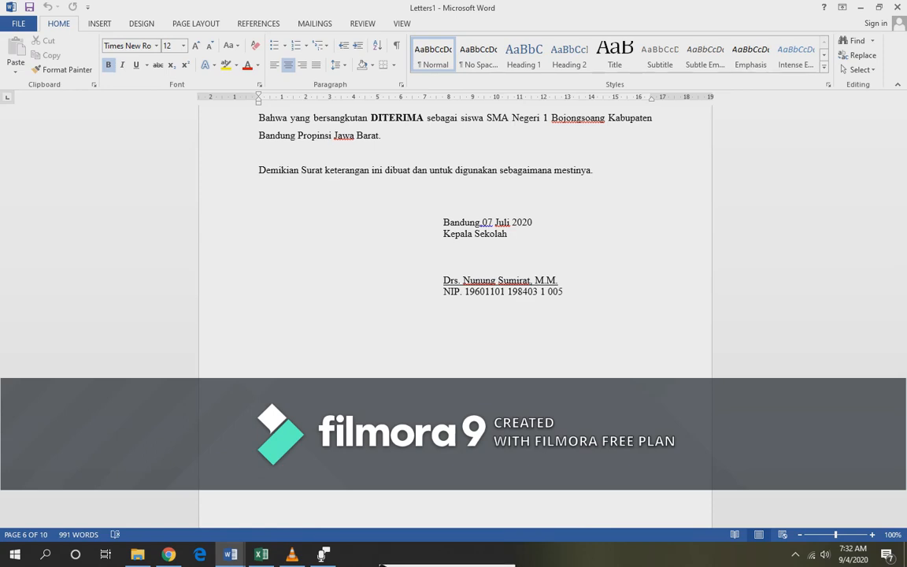
pyautogui.scroll(9, 415, 263)
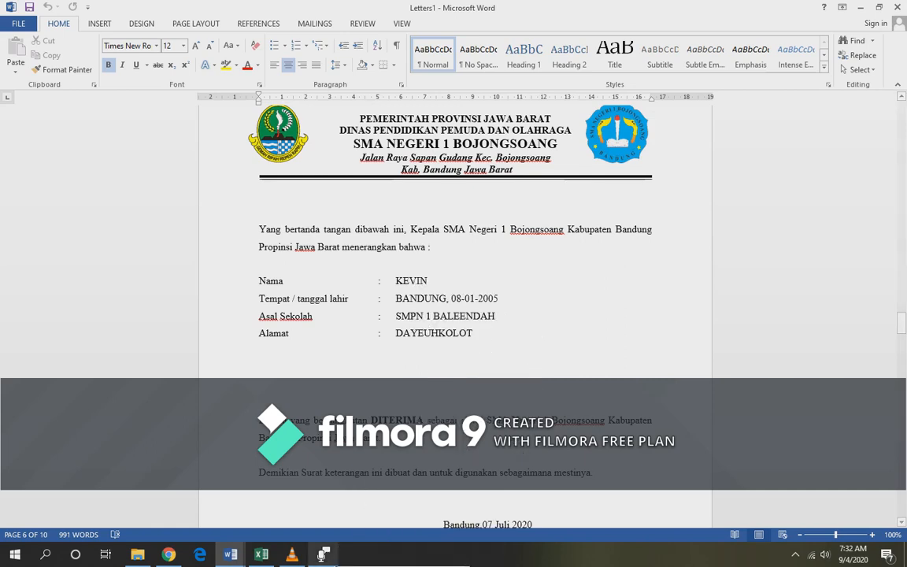
pyautogui.moveTo(323, 555)
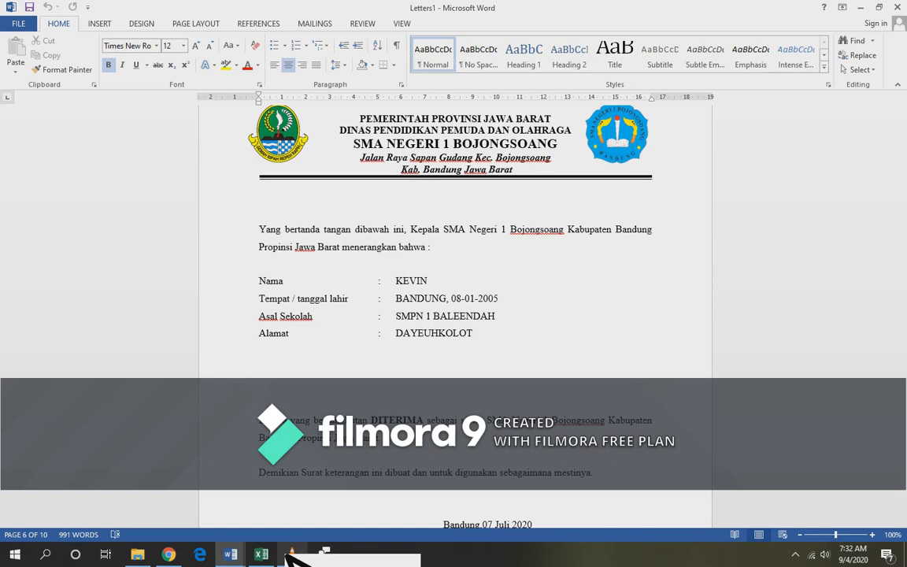
pyautogui.click(323, 555)
pyautogui.click(402, 354)
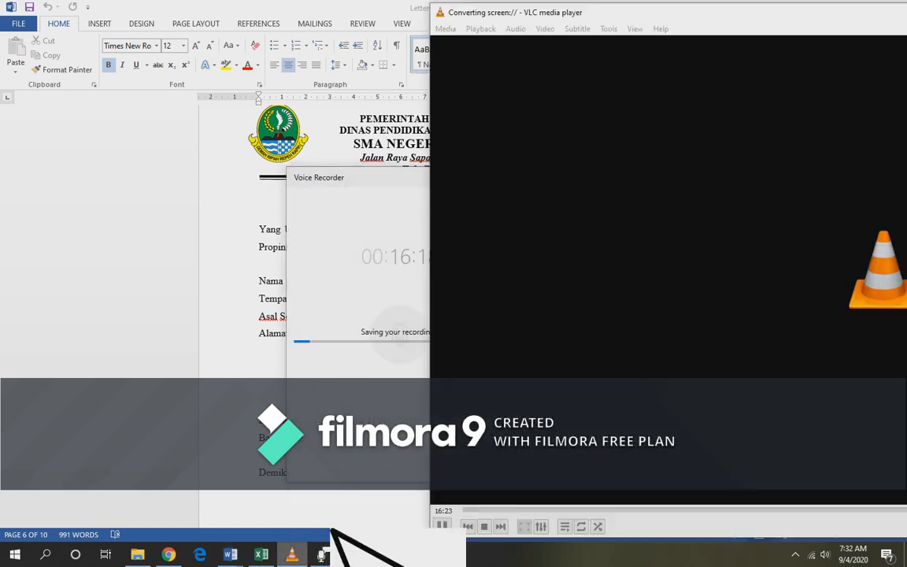